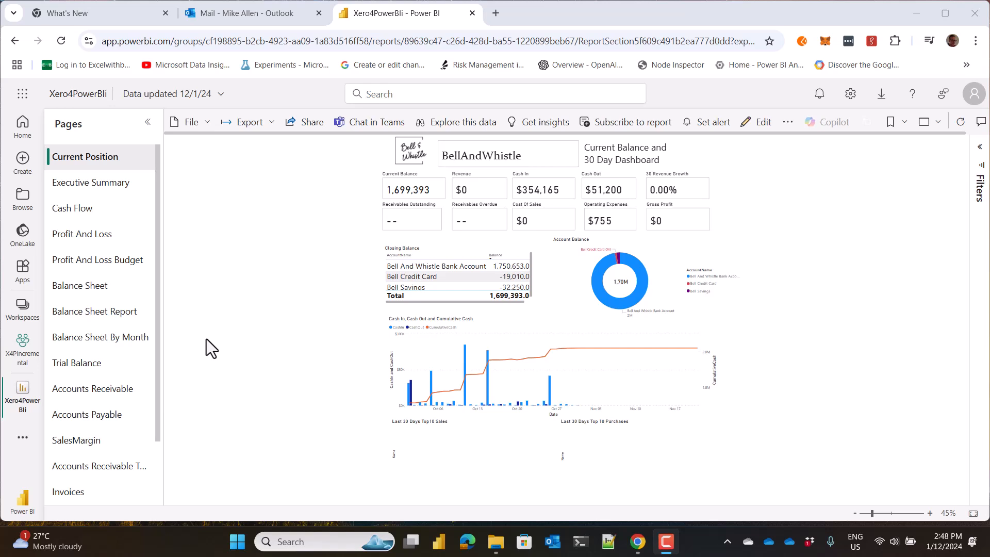
# Open the X4PIncremental workspace to view its report and semantic model.
pyautogui.click(22, 390)
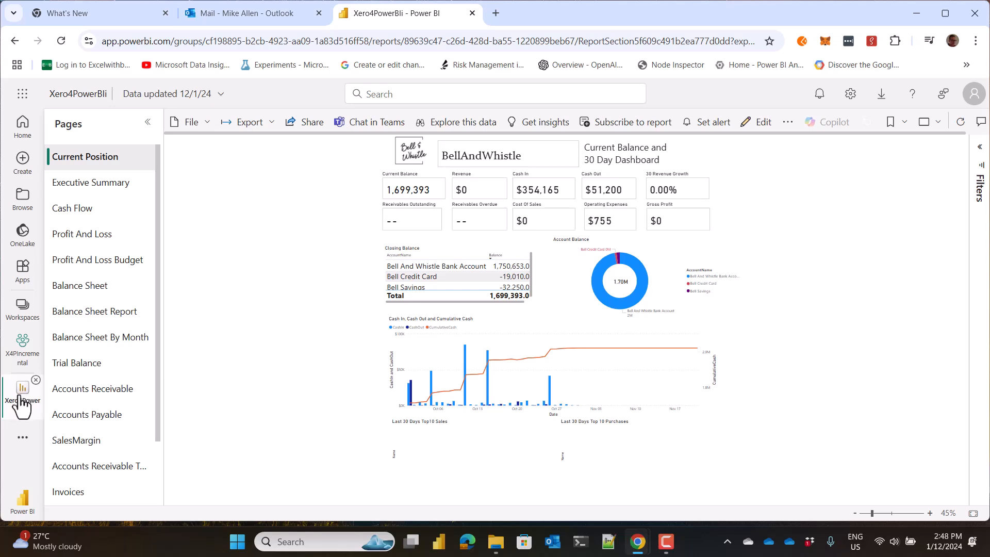
pyautogui.click(22, 363)
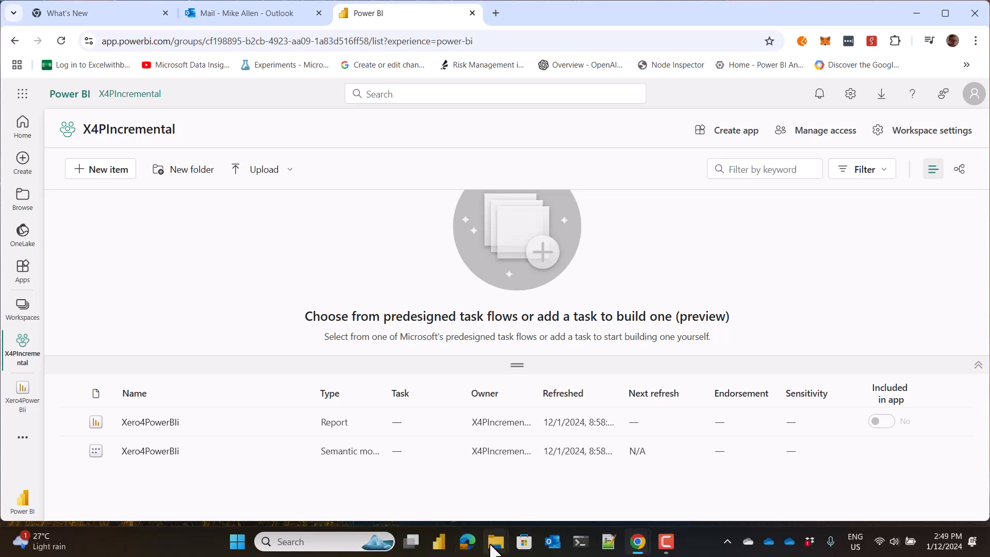
# Switch to File Explorer and open Journals.rdl from the PaginatedReports folder in Power BI Report Builder, accepting the security warning.
pyautogui.moveTo(495, 544)
pyautogui.click(463, 500)
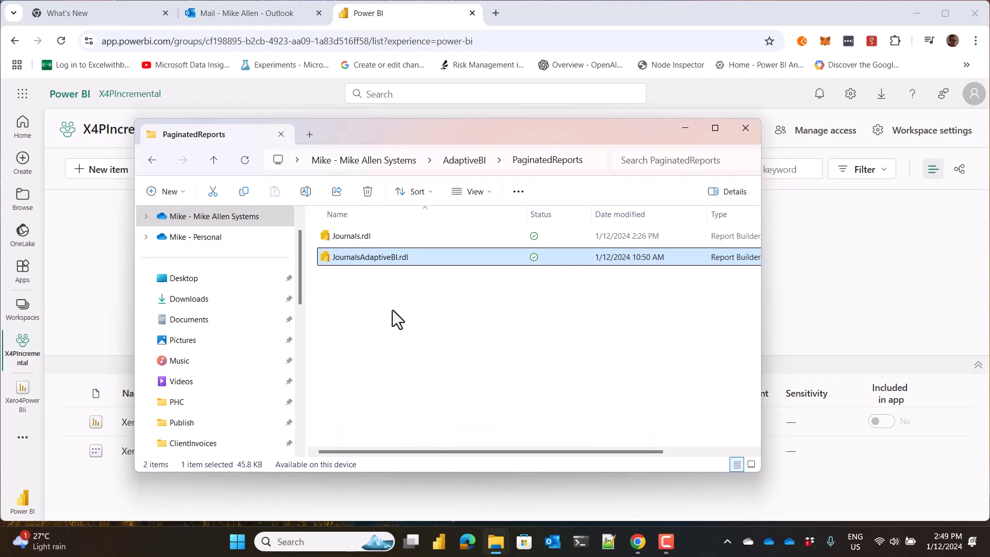
pyautogui.click(354, 236)
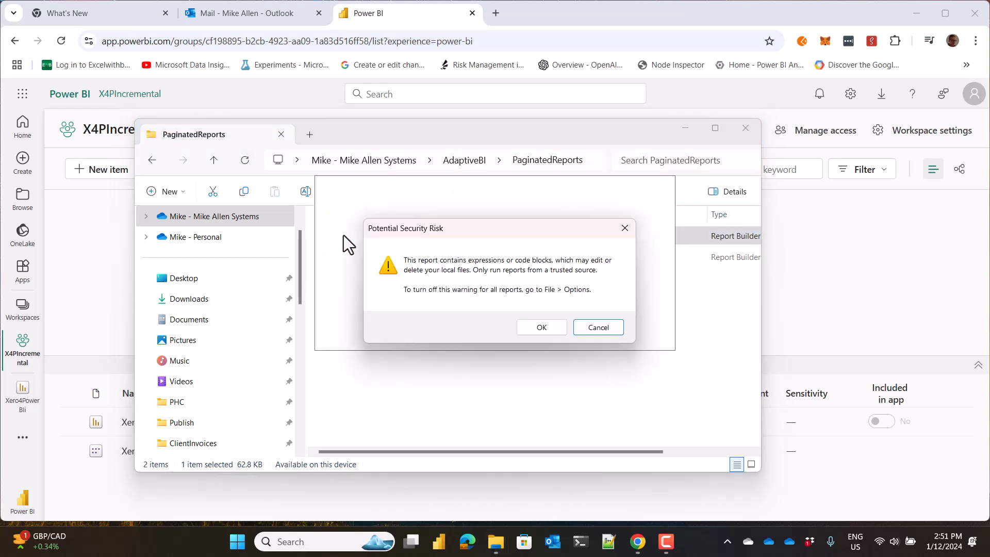
pyautogui.click(538, 326)
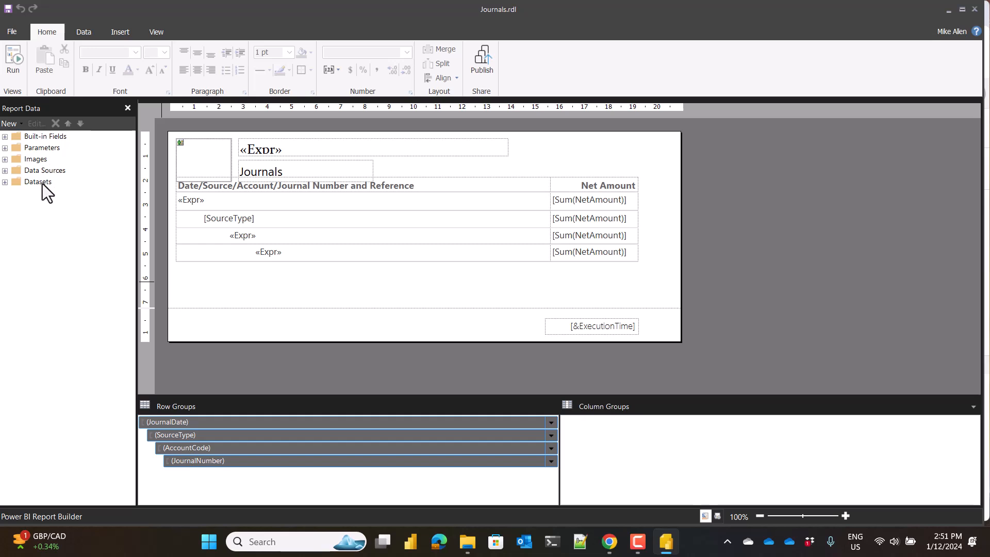
# Edit the report's data source to connect to the Xero4PowerBIi semantic model in the X4PIncremental workspace.
pyautogui.click(6, 172)
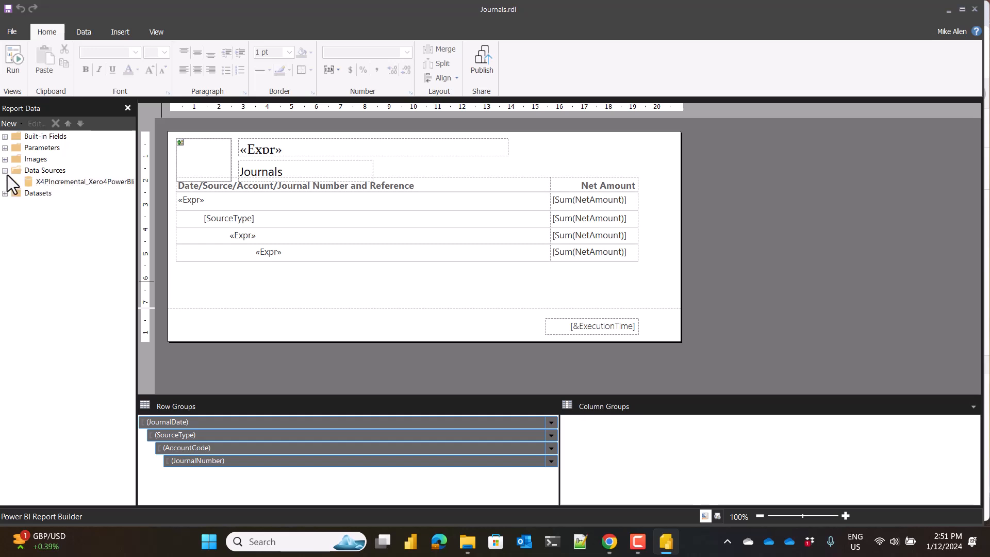
pyautogui.click(55, 181)
pyautogui.rightClick(55, 181)
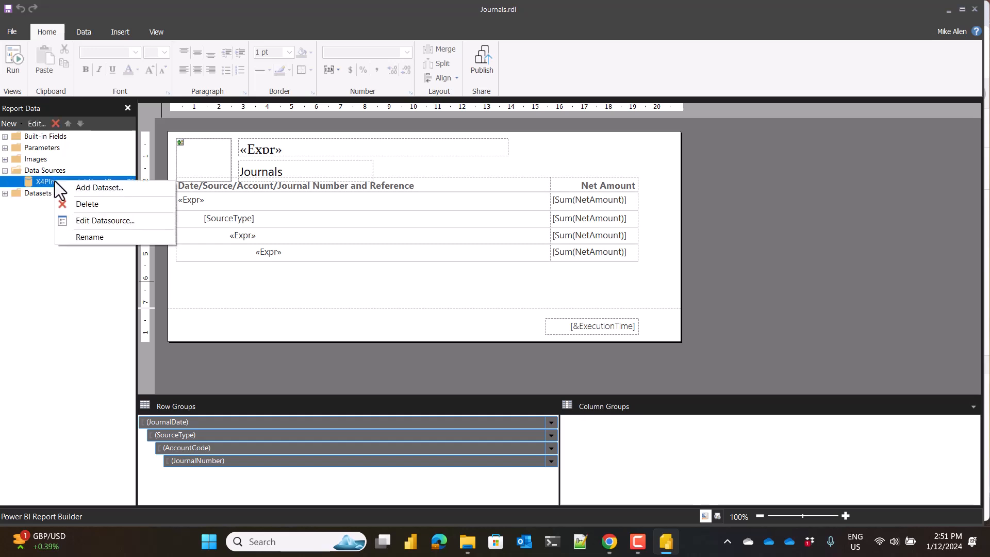
pyautogui.click(101, 221)
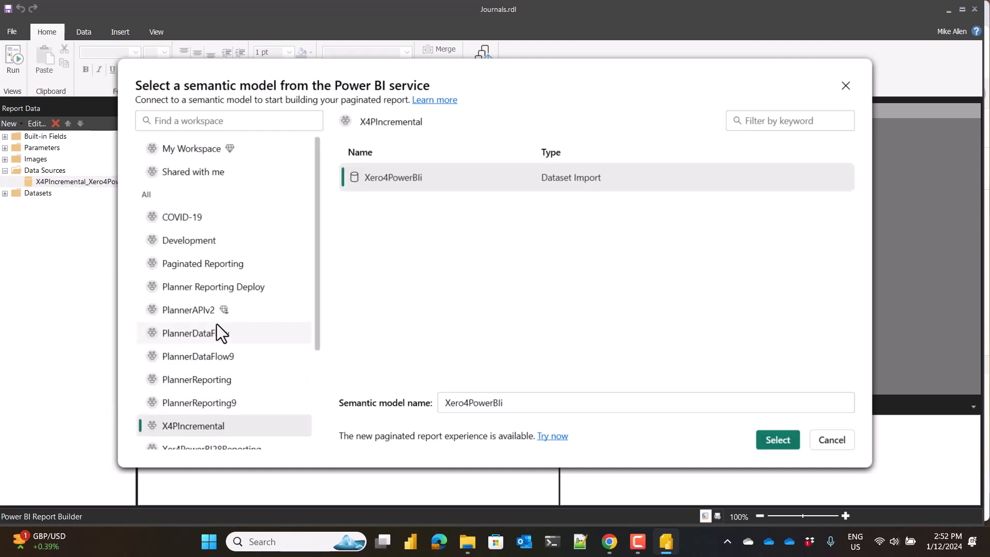
pyautogui.moveTo(318, 298); pyautogui.dragTo(310, 385)
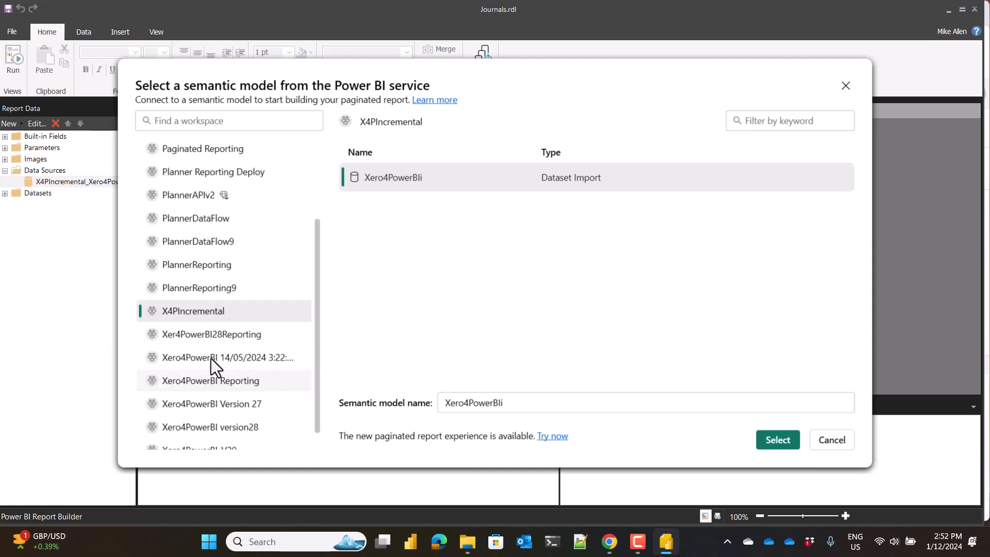
pyautogui.click(193, 336)
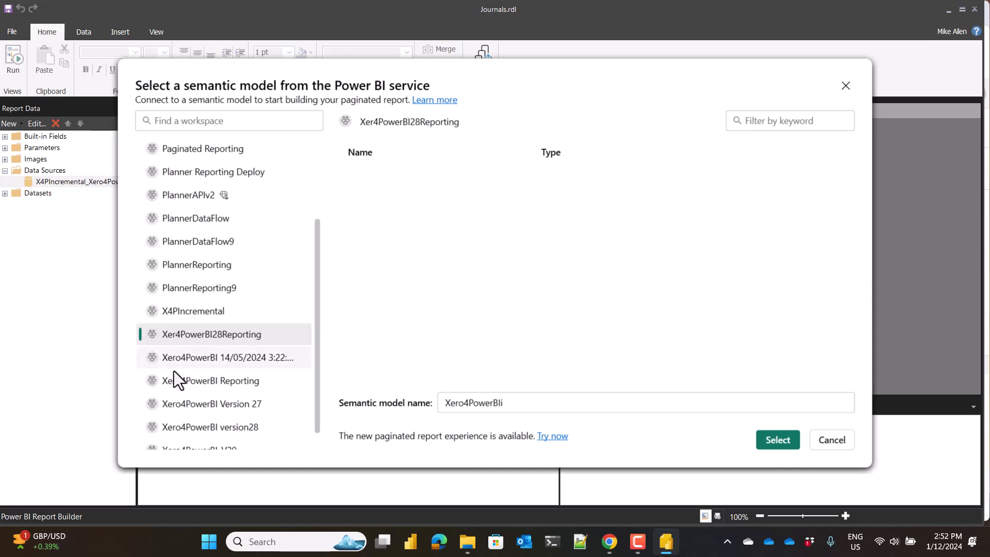
pyautogui.click(184, 384)
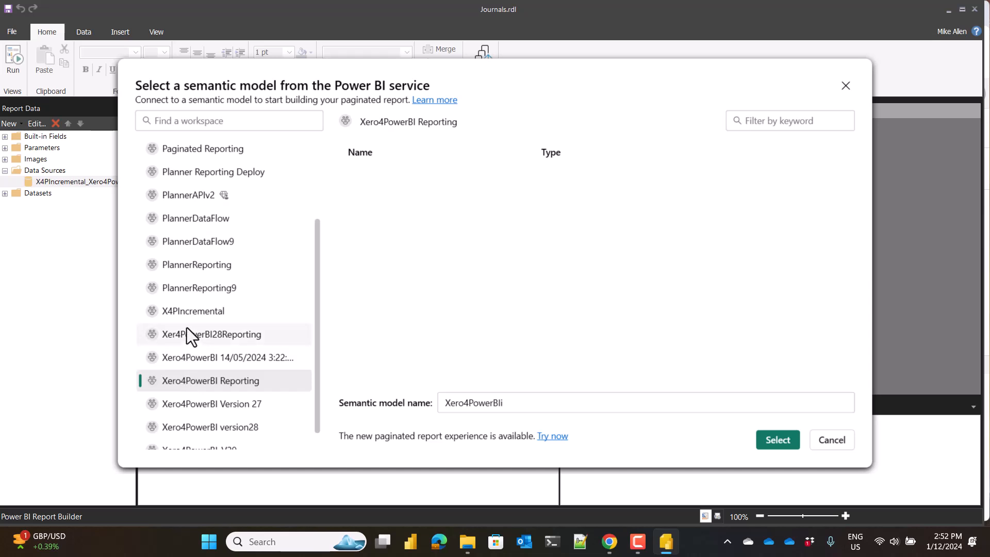
pyautogui.click(189, 312)
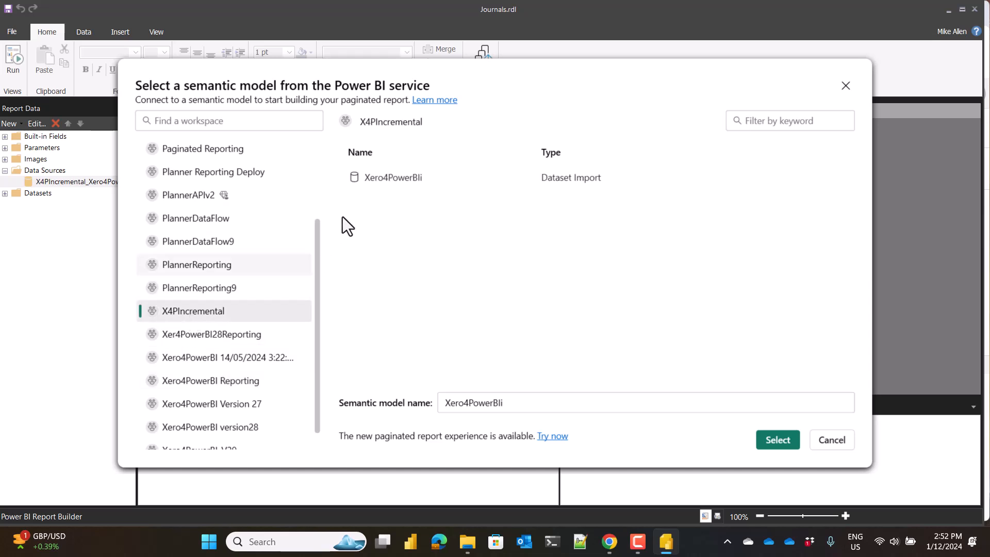
pyautogui.click(394, 181)
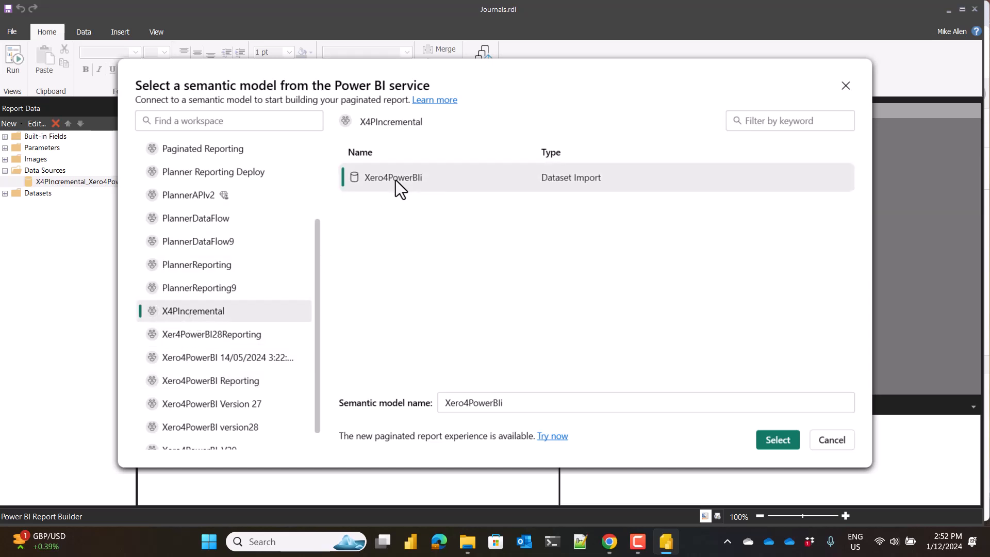
pyautogui.click(765, 447)
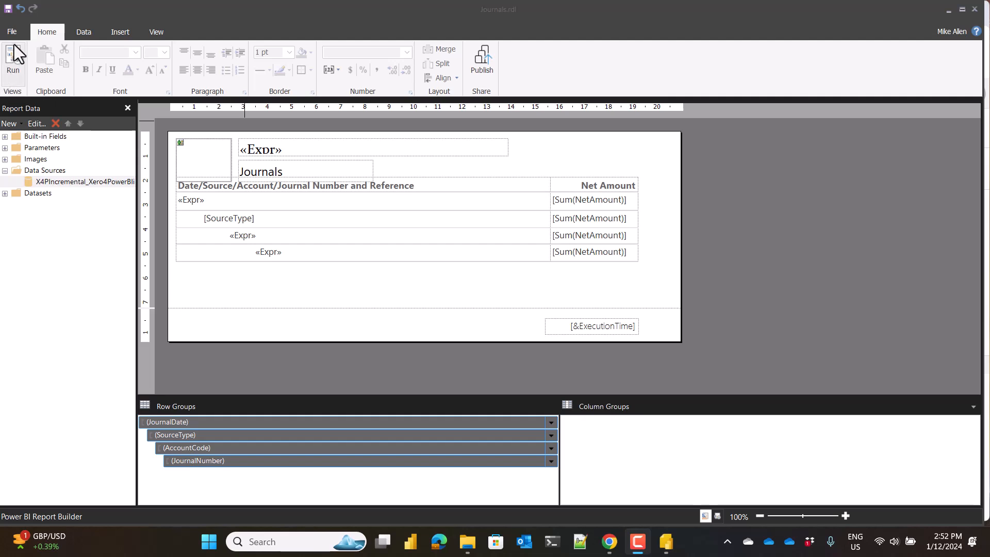
# Run the Journals report and set its From JournalDate parameter to 1/12/2023.
pyautogui.click(14, 65)
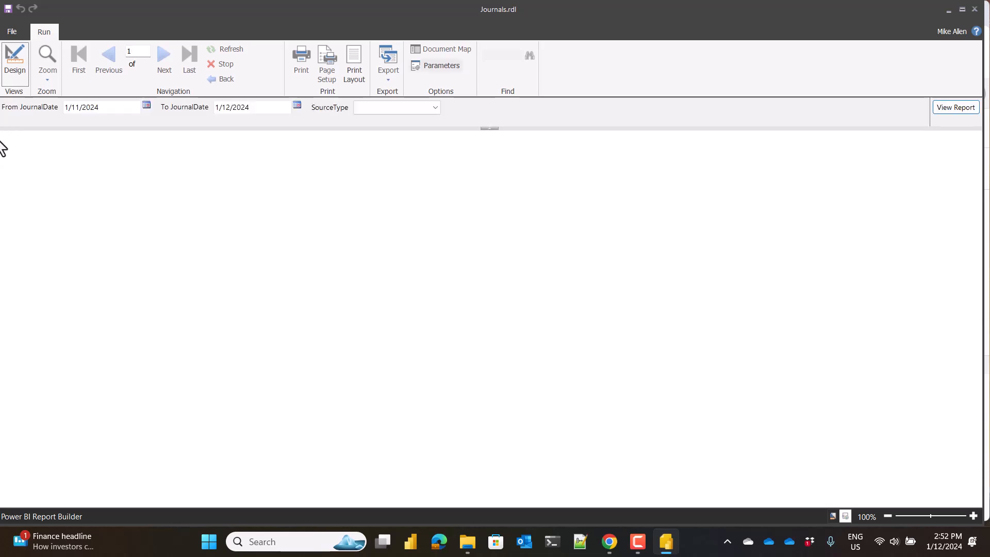
pyautogui.click(145, 105)
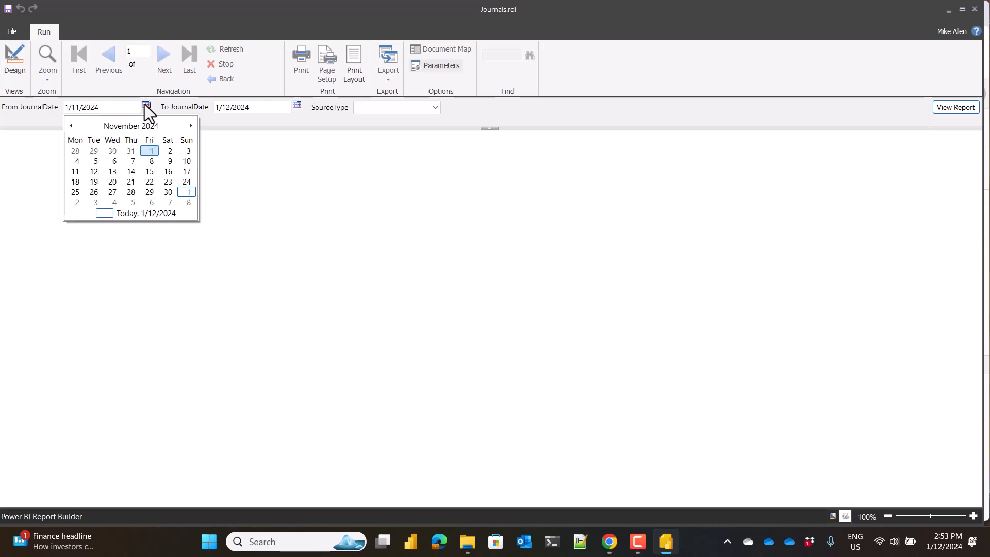
pyautogui.click(71, 125)
pyautogui.click(71, 125)
pyautogui.click(72, 126)
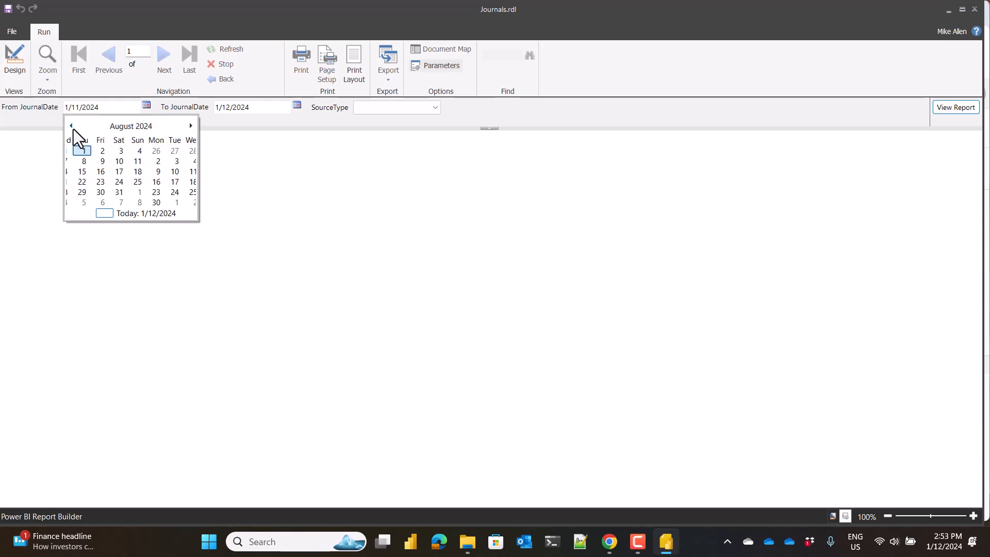
pyautogui.click(71, 126)
pyautogui.click(71, 126)
pyautogui.click(72, 129)
pyautogui.click(72, 129)
pyautogui.click(73, 129)
pyautogui.click(72, 128)
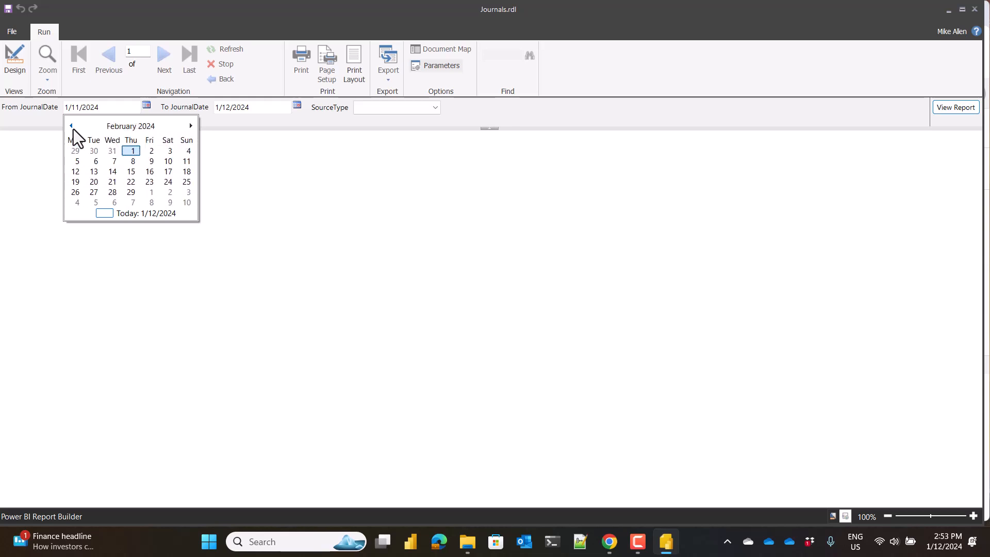
pyautogui.click(72, 129)
pyautogui.click(73, 129)
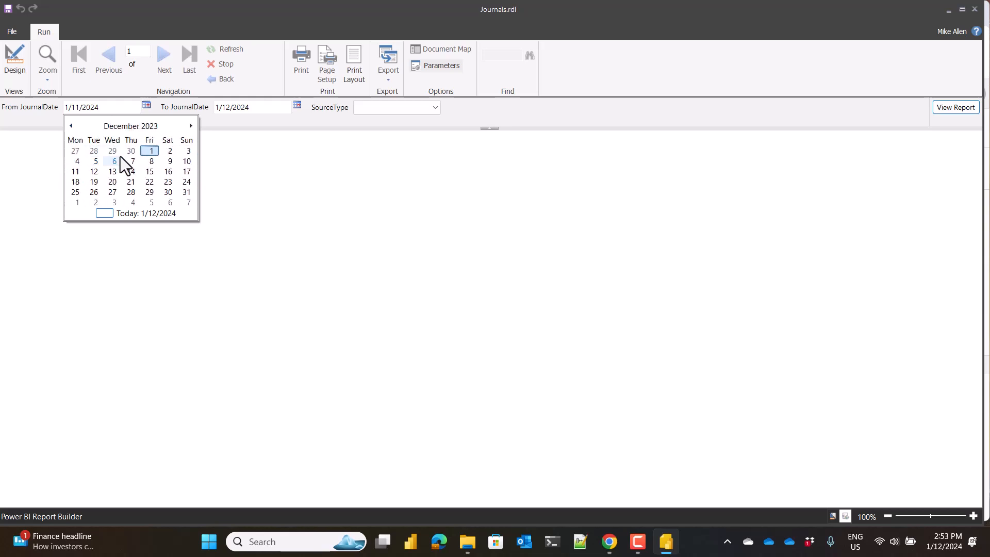
pyautogui.click(151, 154)
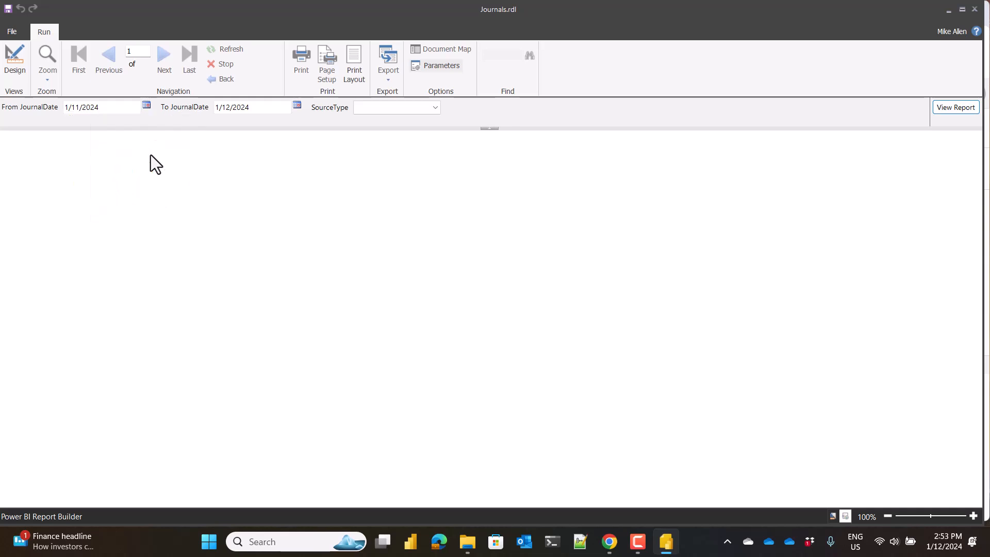
# Set the To JournalDate parameter to 31/12/2023.
pyautogui.click(298, 106)
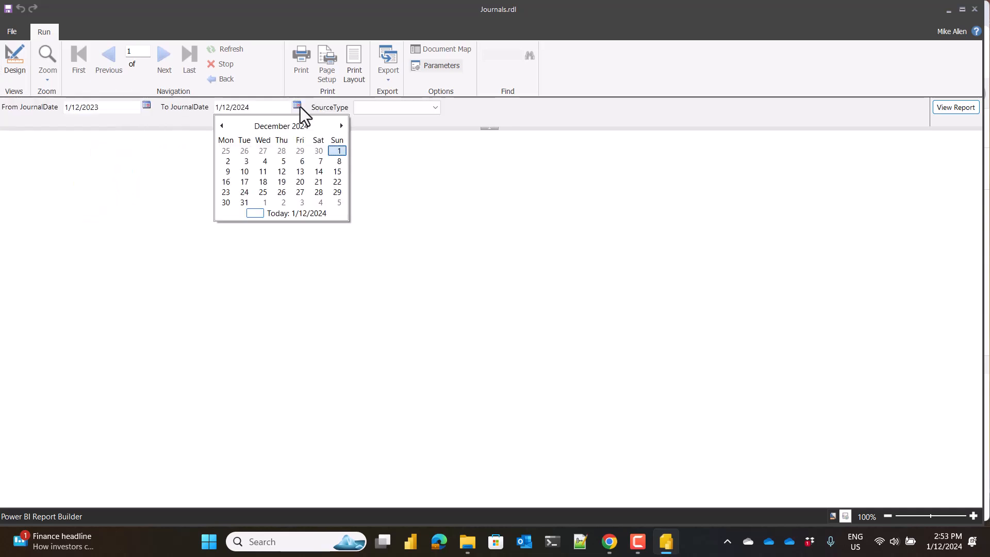
pyautogui.click(222, 125)
pyautogui.click(222, 126)
pyautogui.click(222, 125)
pyautogui.click(223, 125)
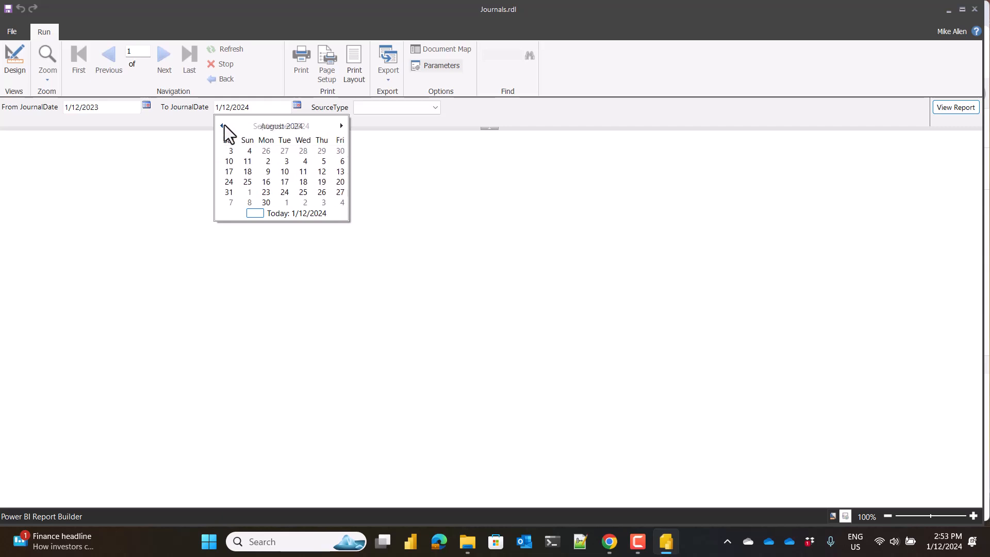
pyautogui.click(222, 126)
pyautogui.click(222, 126)
pyautogui.click(222, 125)
pyautogui.click(222, 126)
pyautogui.click(223, 125)
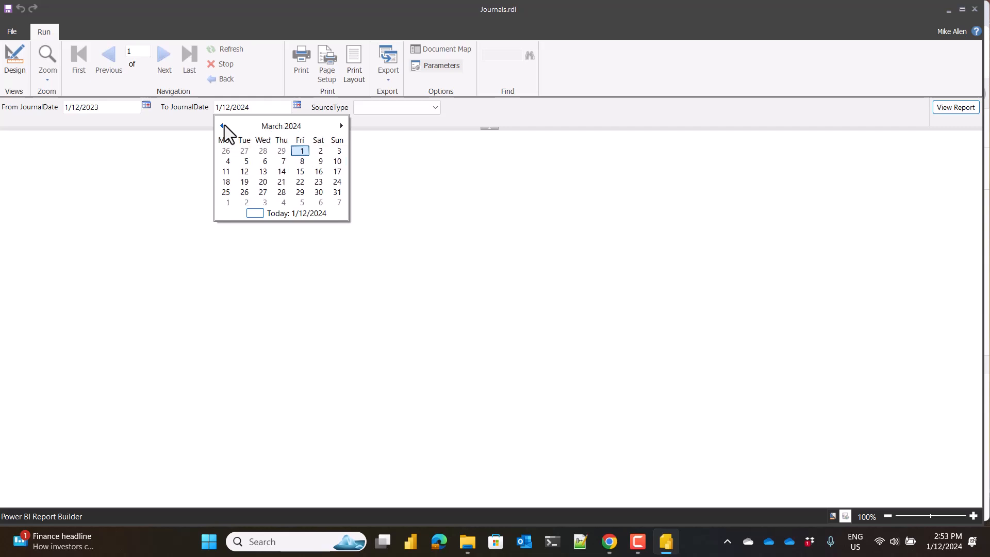
pyautogui.click(222, 125)
pyautogui.click(222, 125)
pyautogui.click(223, 125)
pyautogui.click(337, 192)
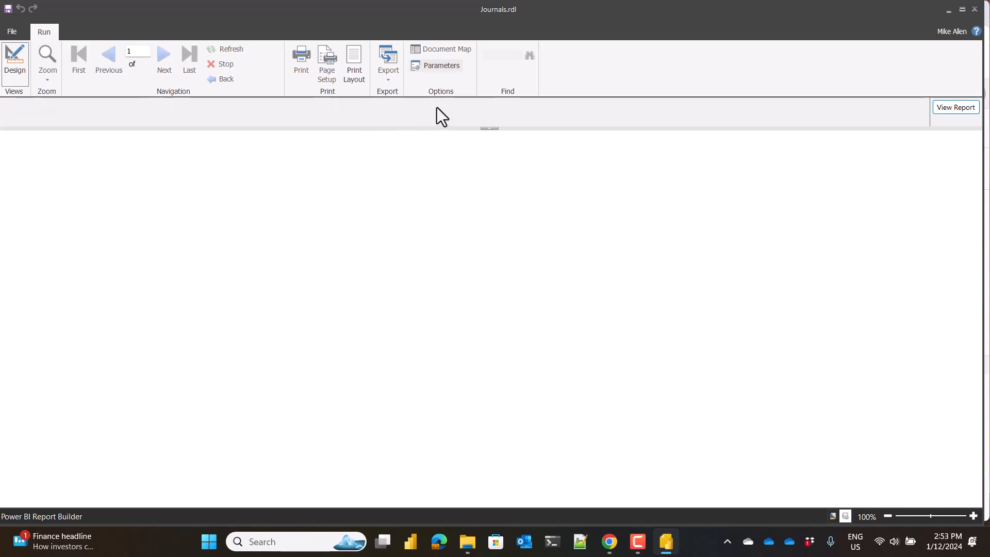
# Select all SourceType values and view the report.
pyautogui.click(435, 108)
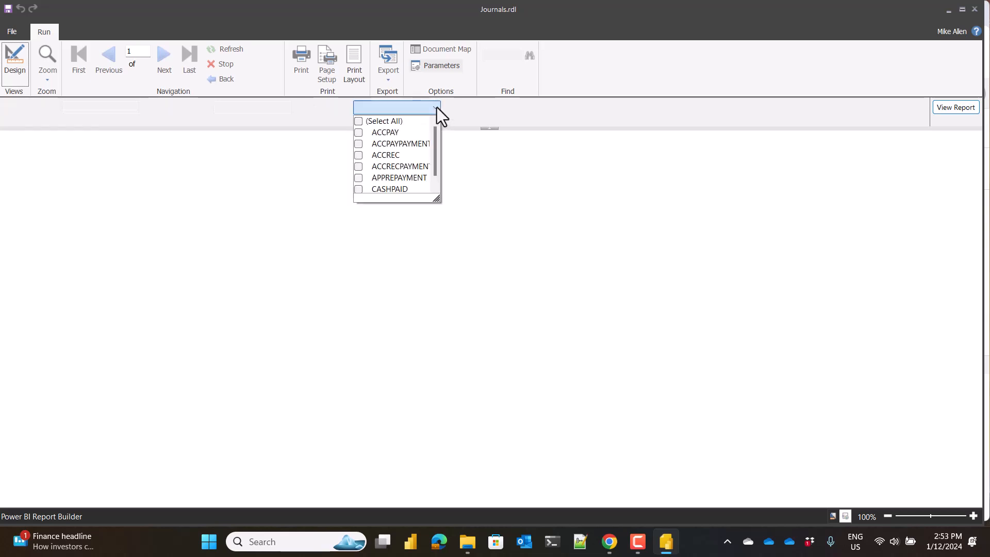
pyautogui.click(361, 122)
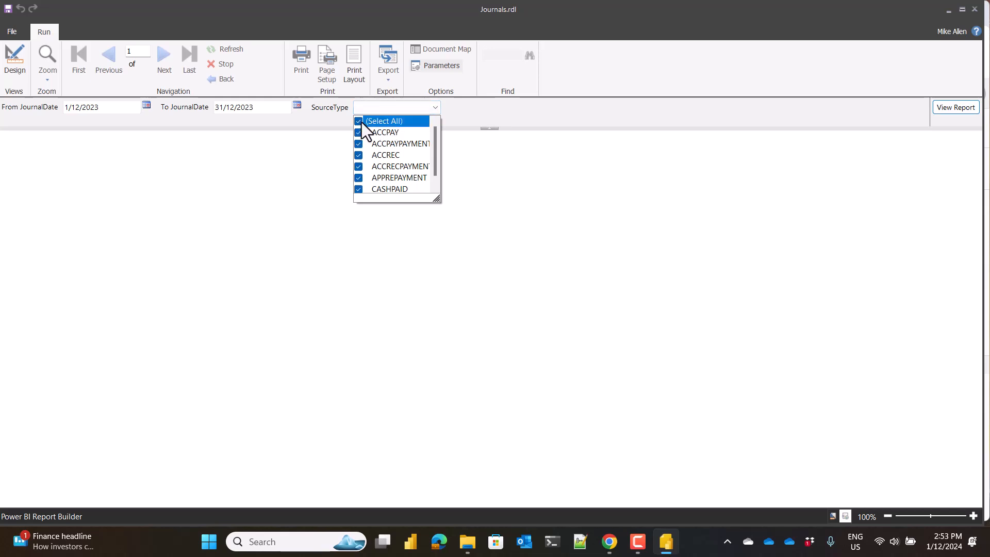
pyautogui.click(961, 111)
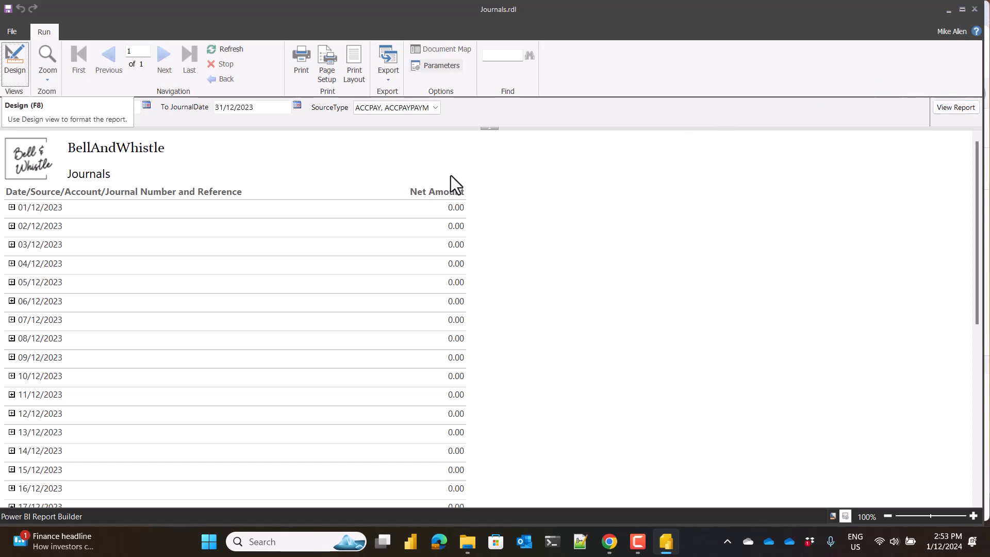
# Examine the 01/12/2023 journals under both ACCREC accounts and the ACCRECPAYMENT bank account, and return to the report design.
pyautogui.click(11, 207)
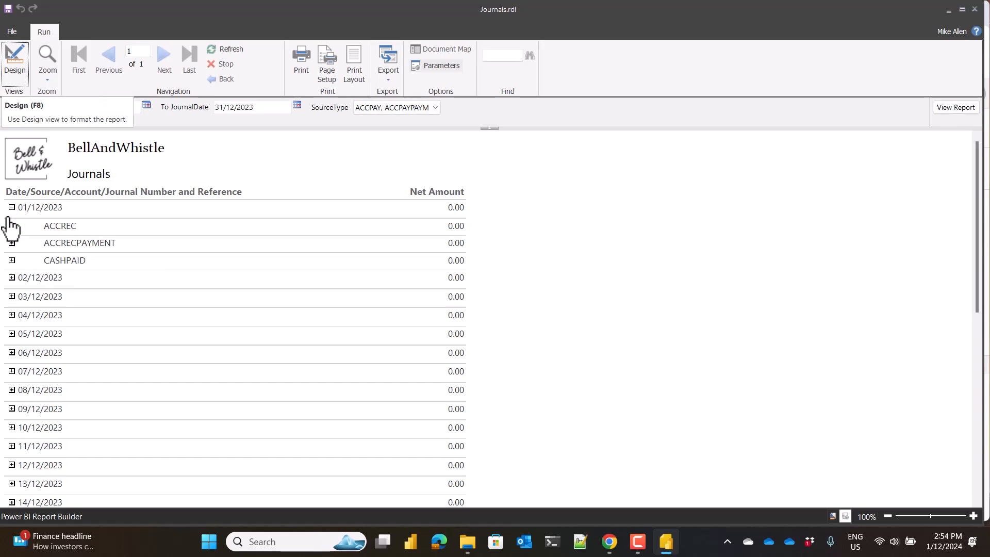
pyautogui.click(11, 226)
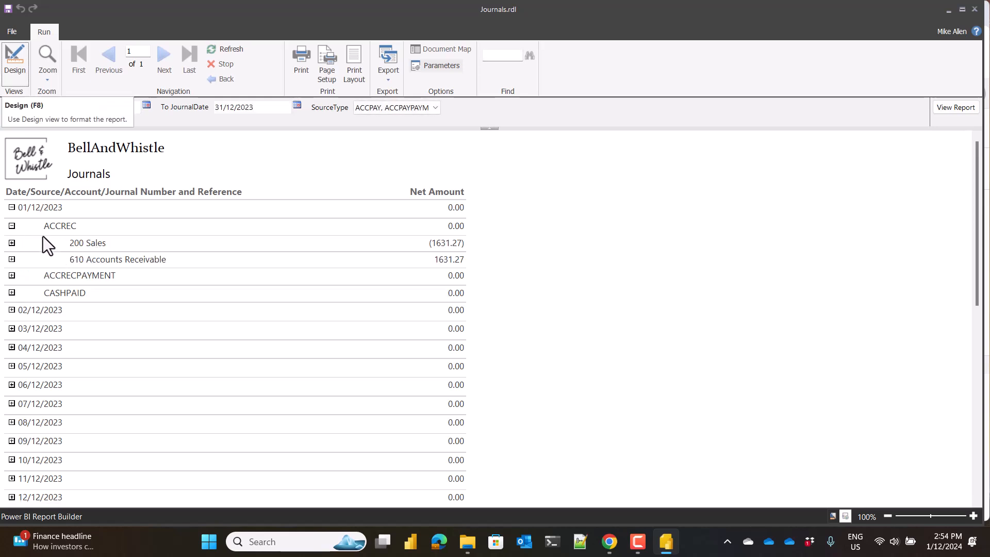
pyautogui.click(11, 243)
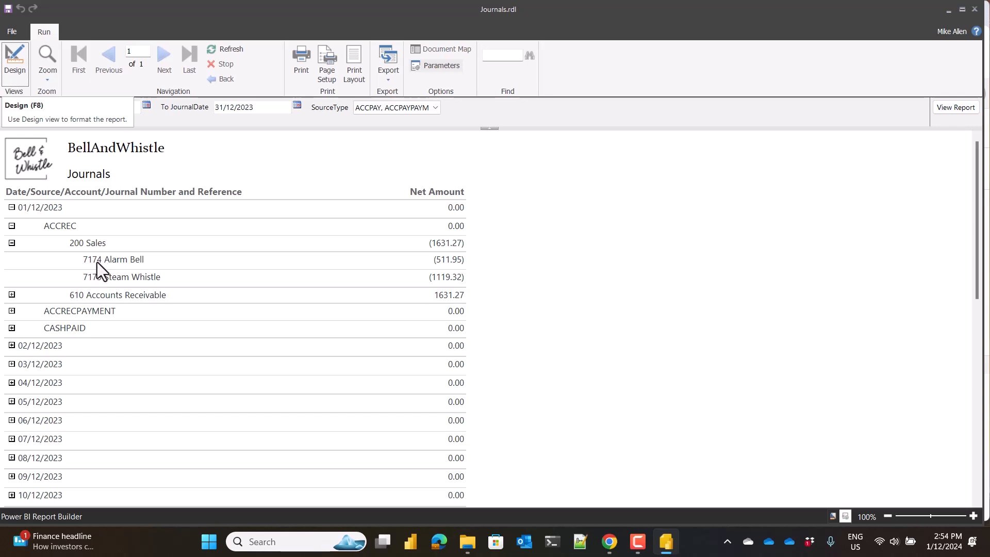
pyautogui.click(11, 295)
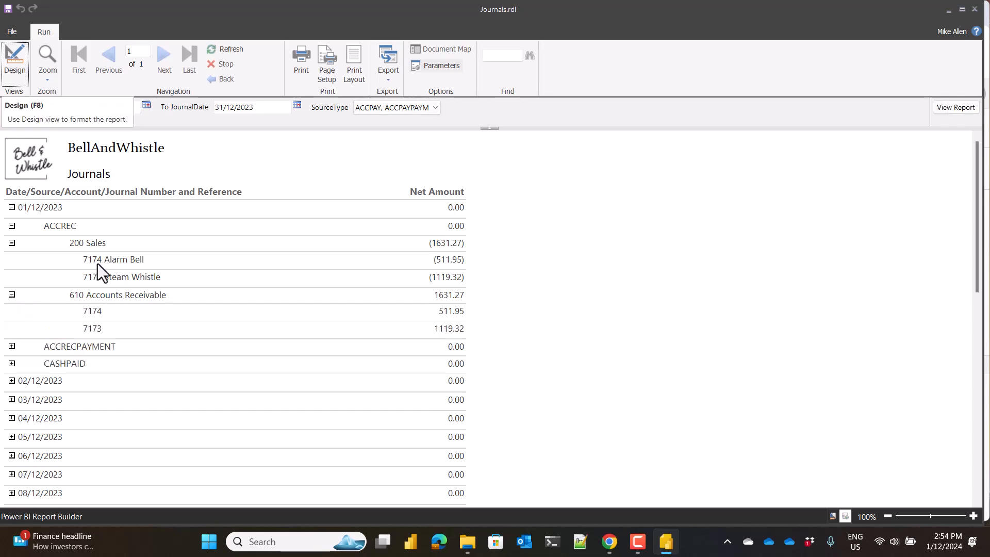
pyautogui.click(12, 346)
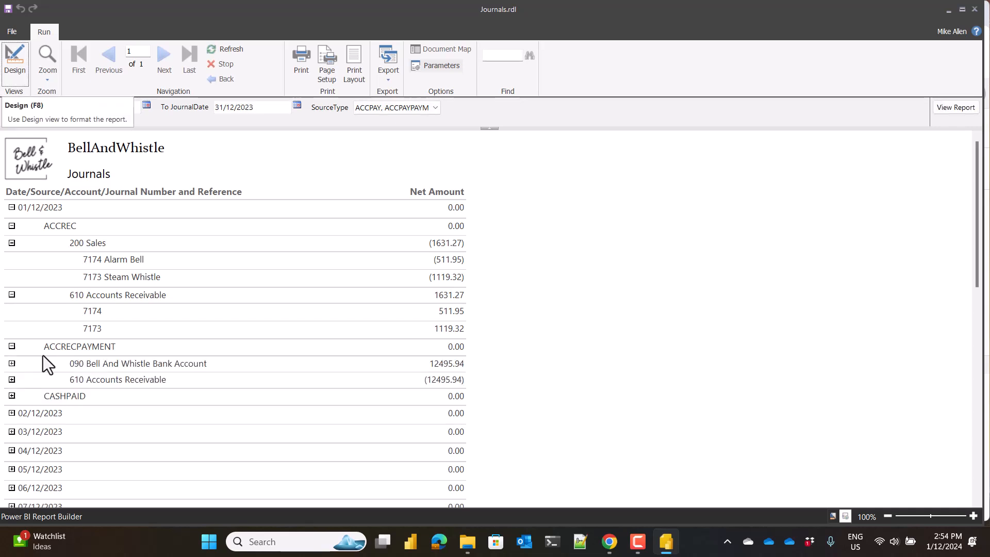
pyautogui.click(11, 364)
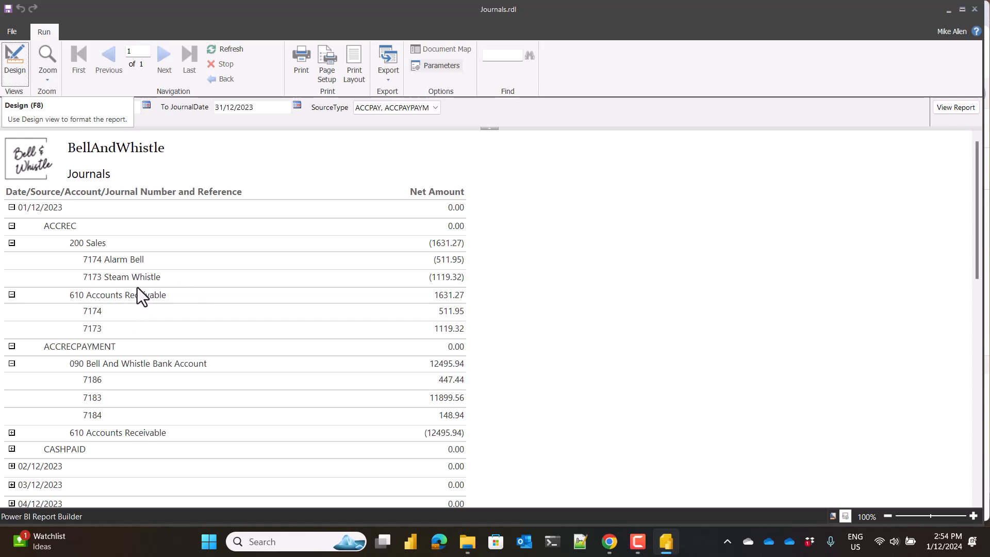
pyautogui.click(8, 61)
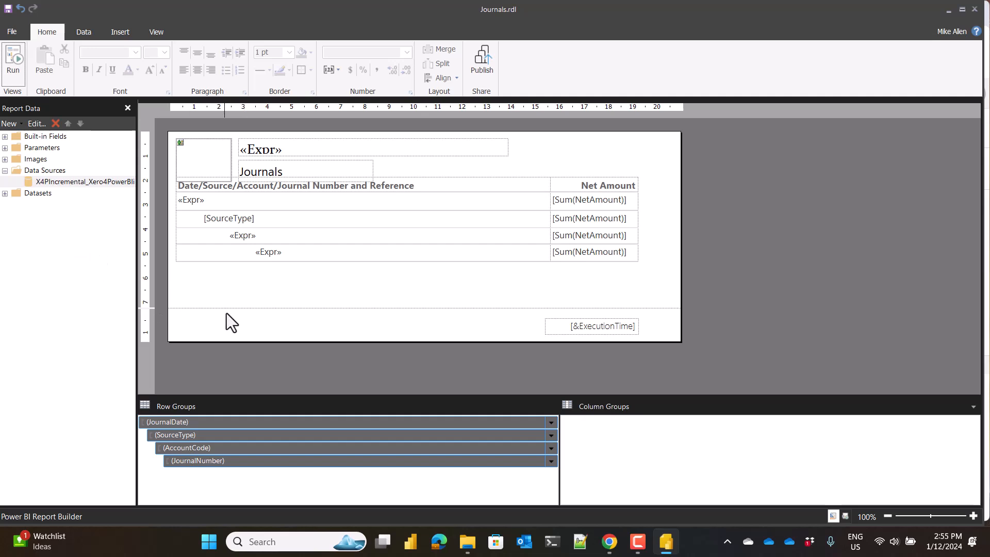
# Inspect the value expression of the journal date row's placeholder and close it without changes.
pyautogui.click(211, 202)
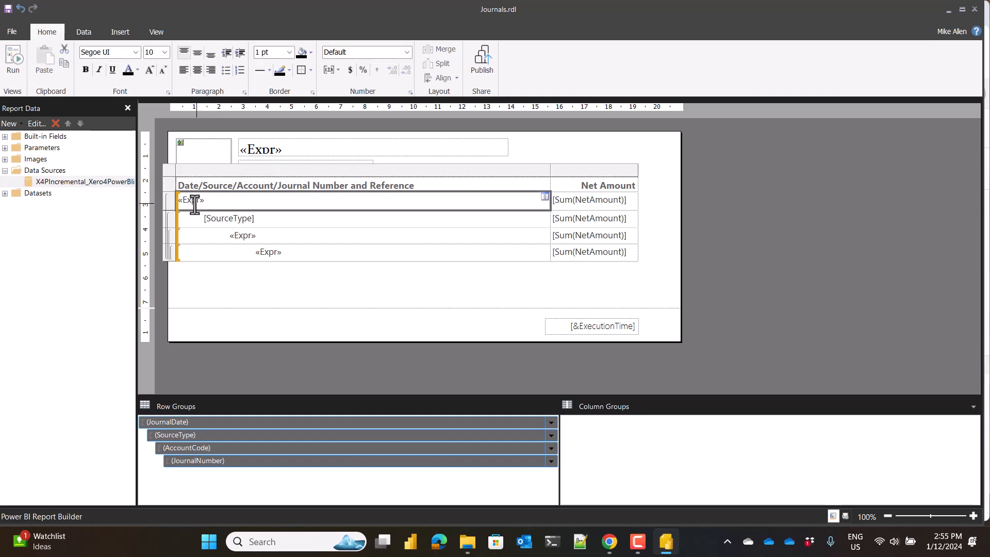
pyautogui.click(203, 205)
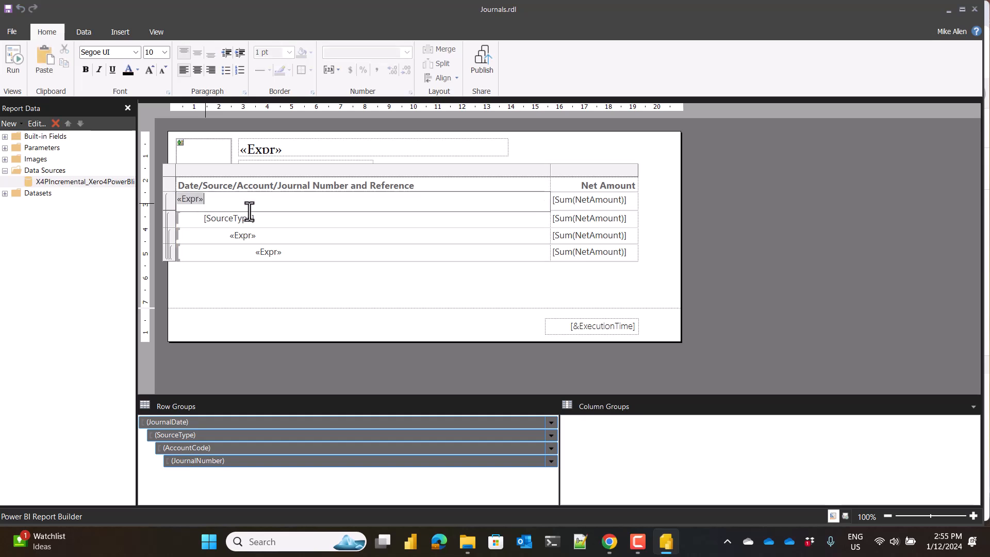
pyautogui.rightClick(192, 203)
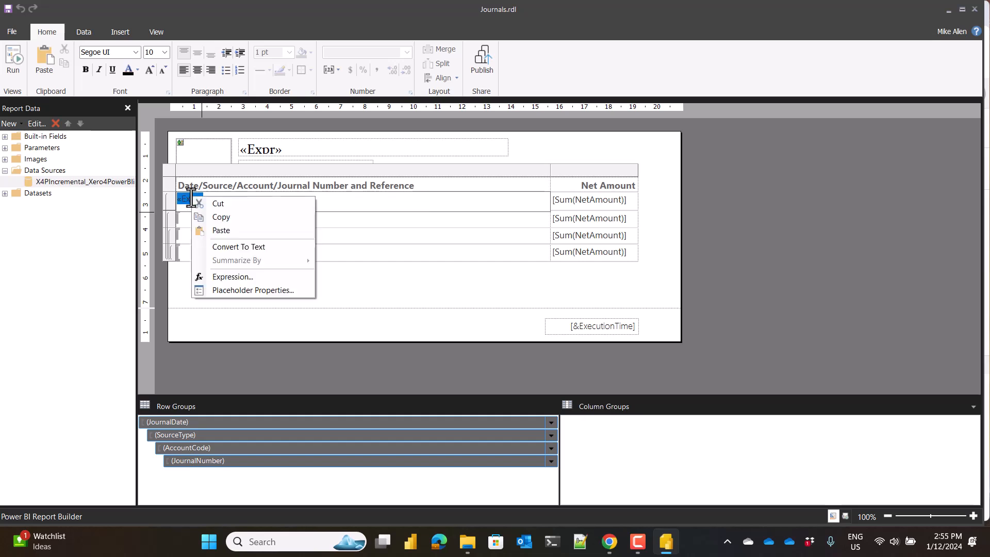
pyautogui.click(210, 277)
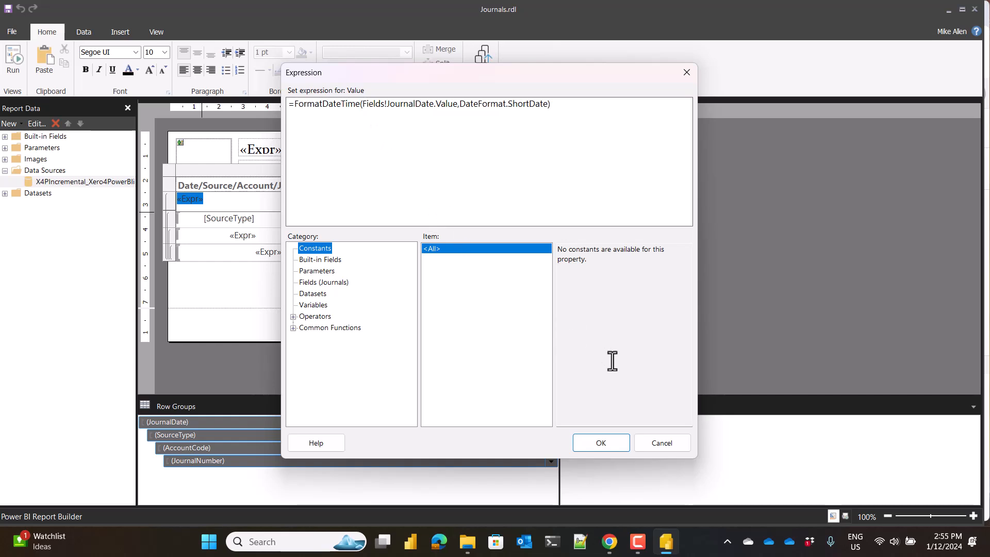
pyautogui.click(650, 444)
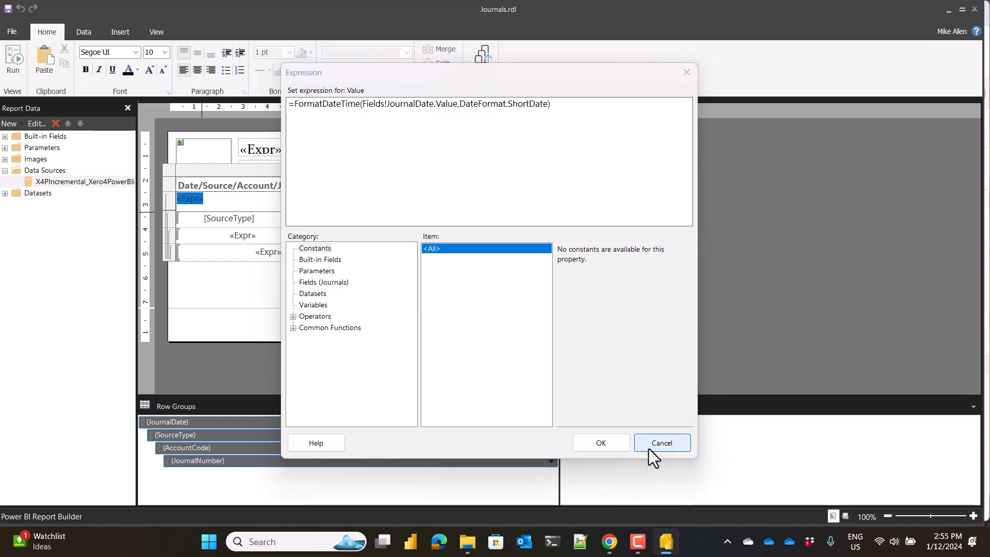
# Inspect the value expression of the account row's placeholder without changing it, and look at the AccountCode row group.
pyautogui.click(247, 236)
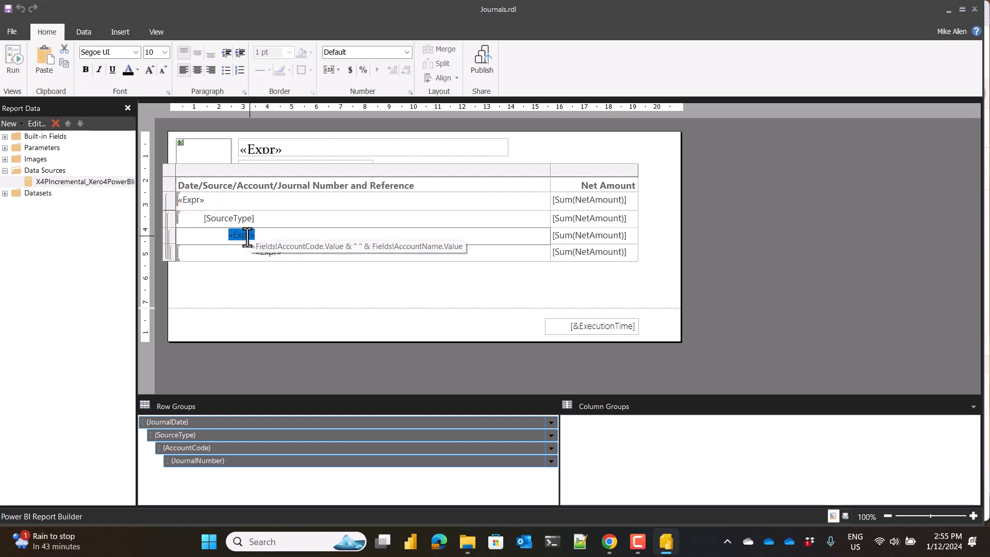
pyautogui.rightClick(247, 237)
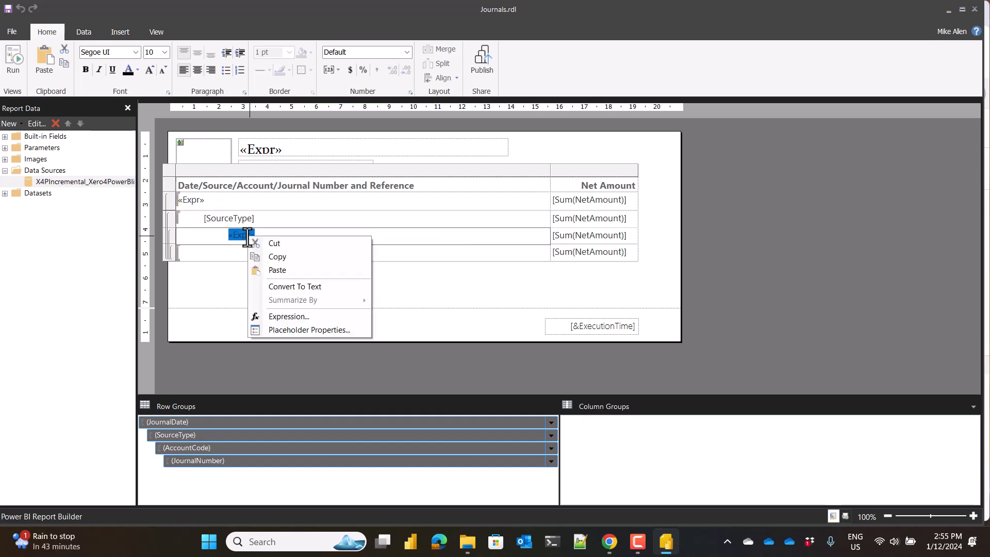
pyautogui.click(289, 317)
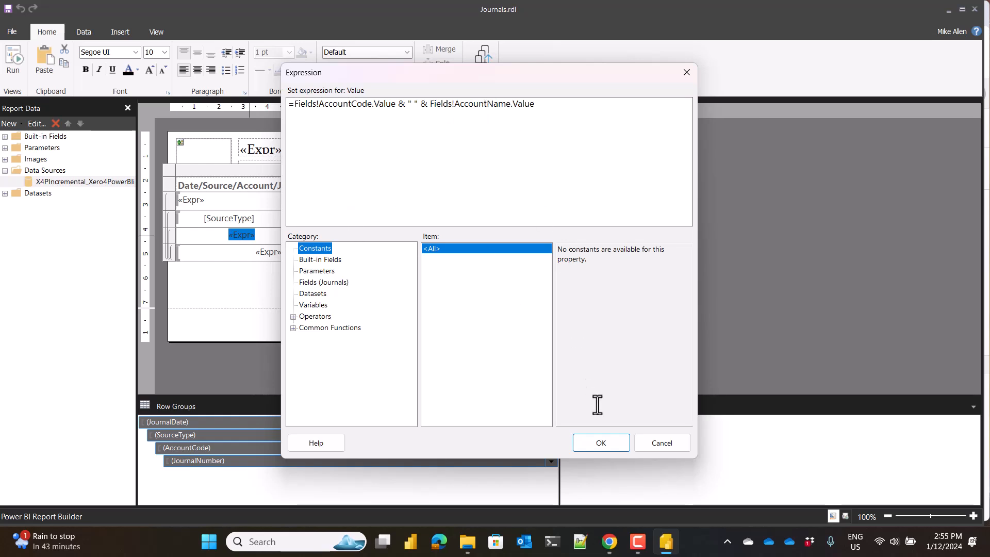
pyautogui.click(657, 446)
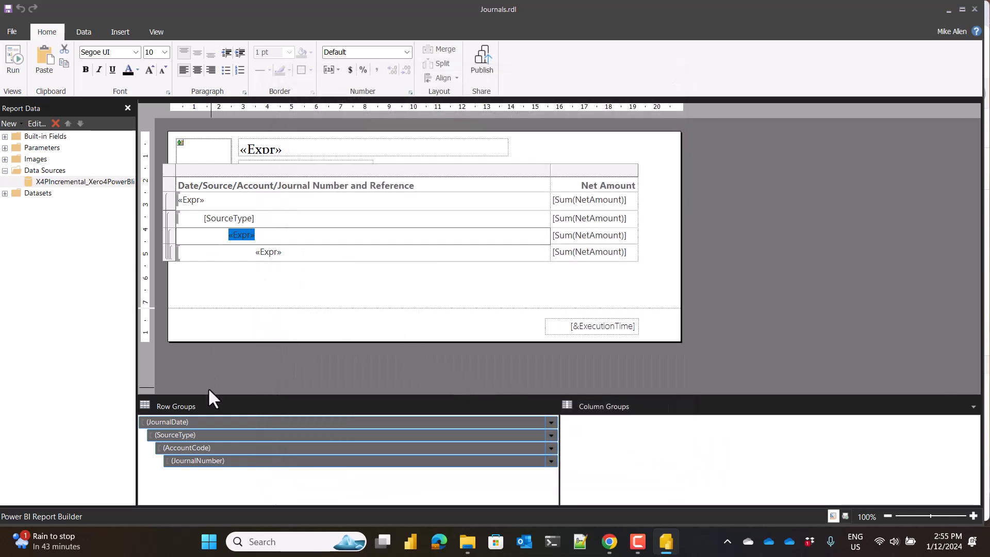
pyautogui.click(208, 448)
# Expand the report's datasets and view the Organisation dataset in the Query Designer, leaving without changes.
pyautogui.click(4, 193)
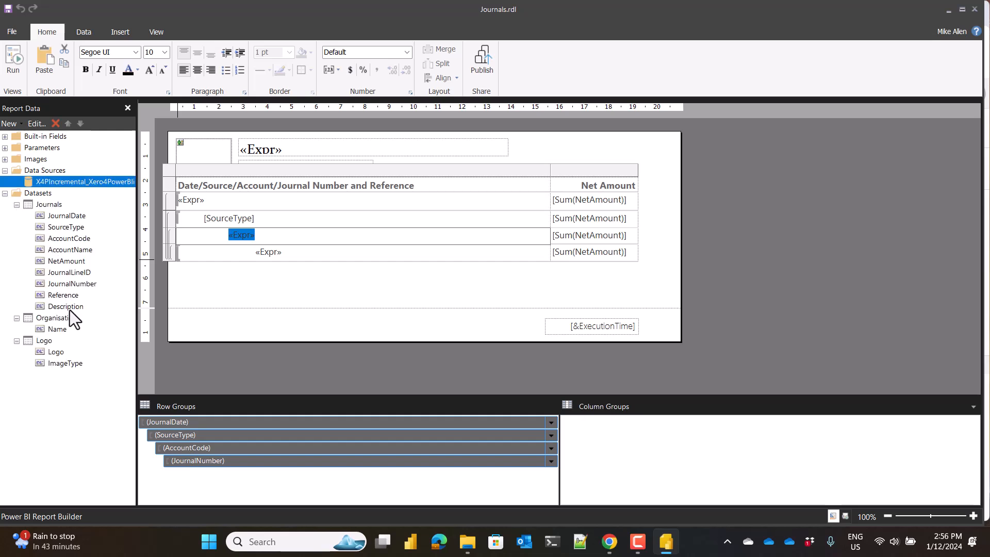
pyautogui.click(734, 187)
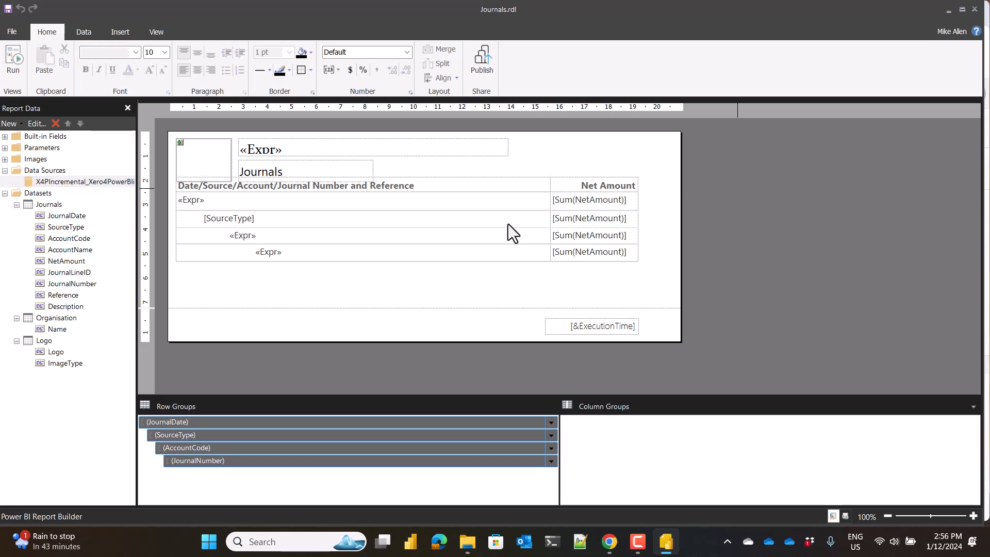
pyautogui.click(52, 317)
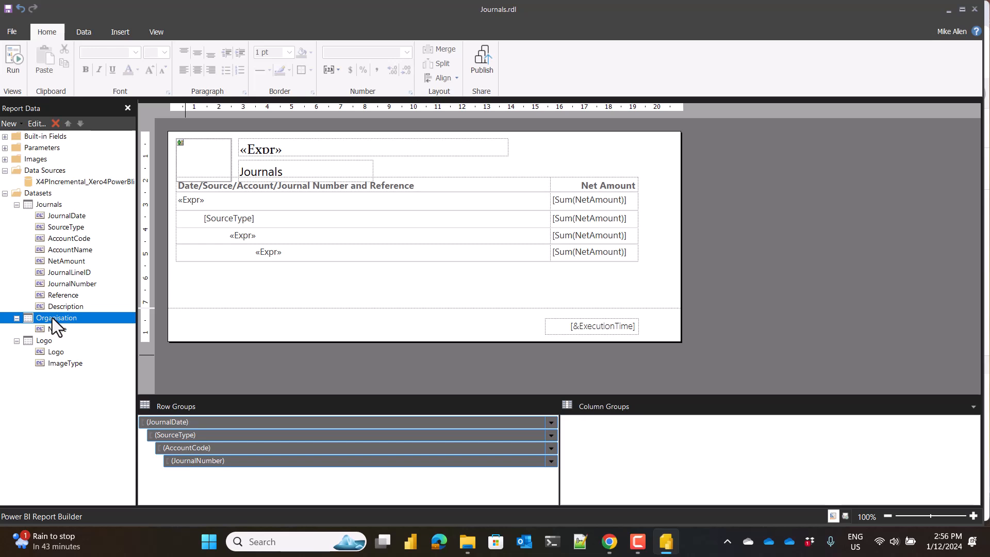
pyautogui.rightClick(52, 318)
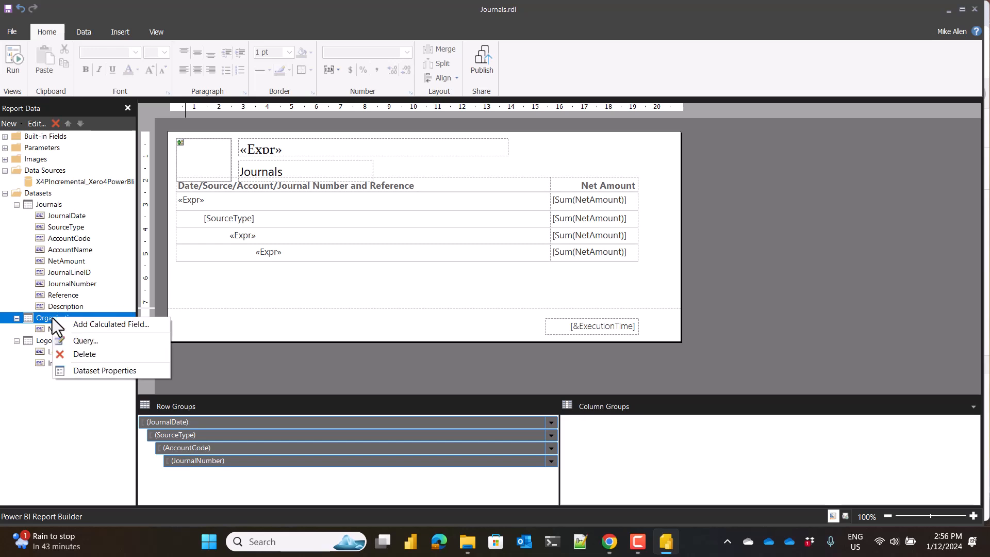
pyautogui.click(76, 345)
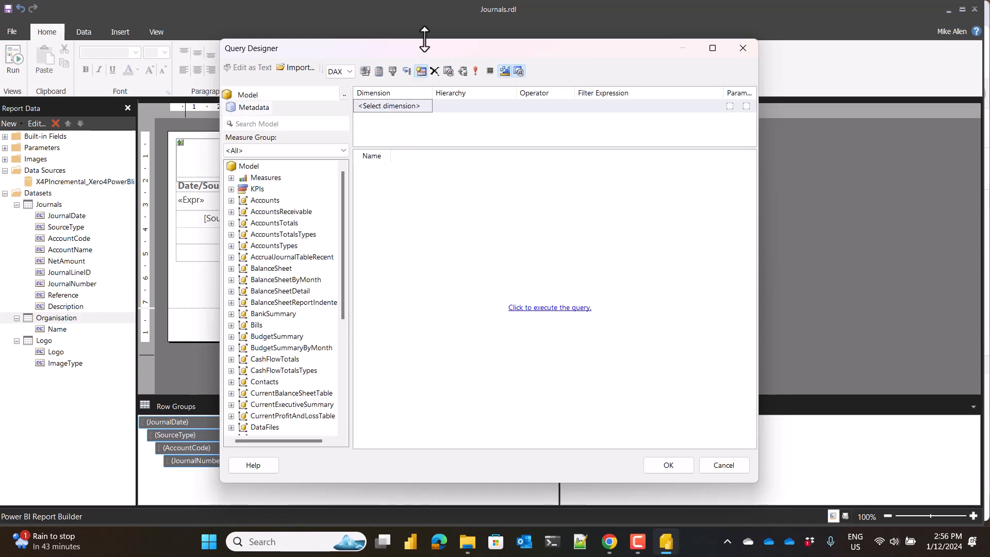
pyautogui.click(722, 467)
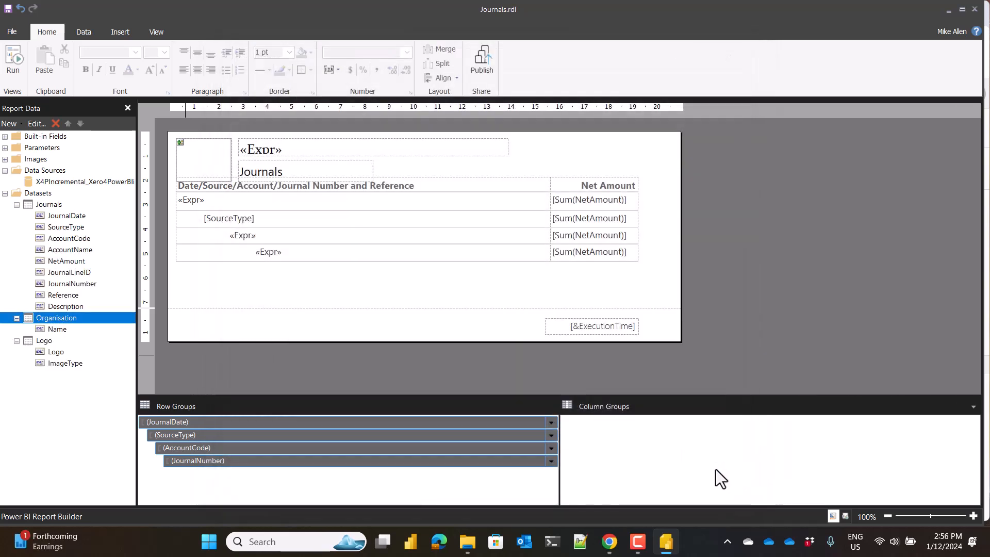
# Review the Organisation dataset's query in its dataset properties and close them without changes.
pyautogui.rightClick(55, 315)
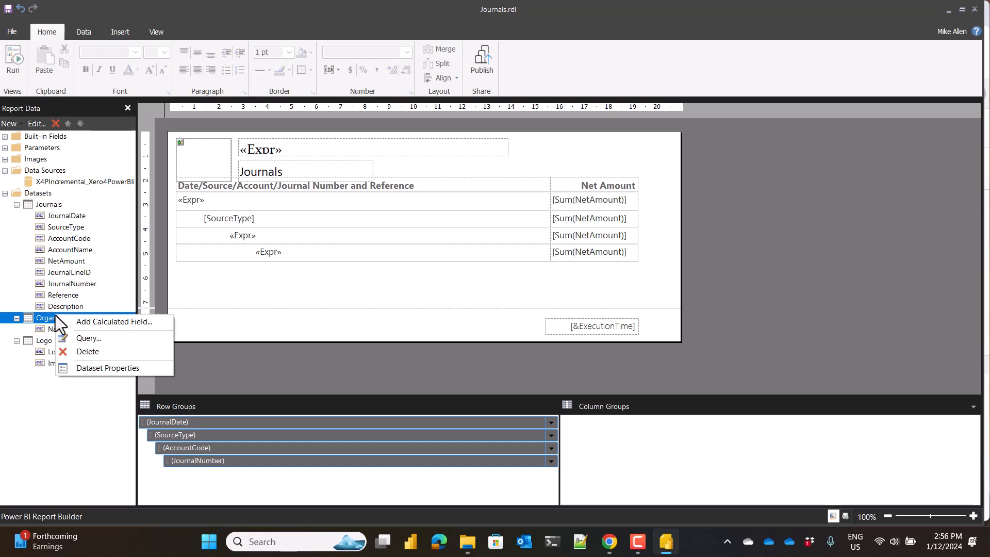
pyautogui.click(98, 367)
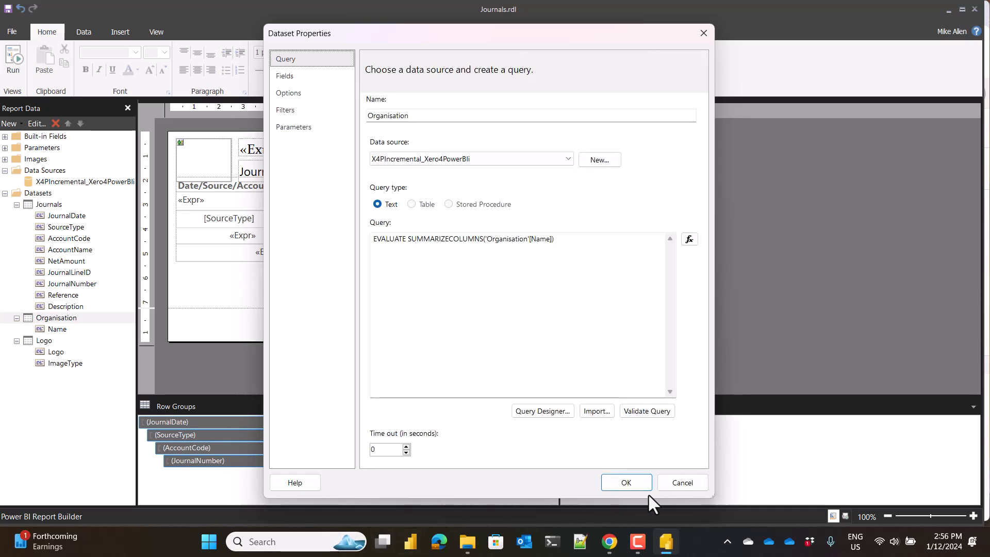
pyautogui.click(679, 483)
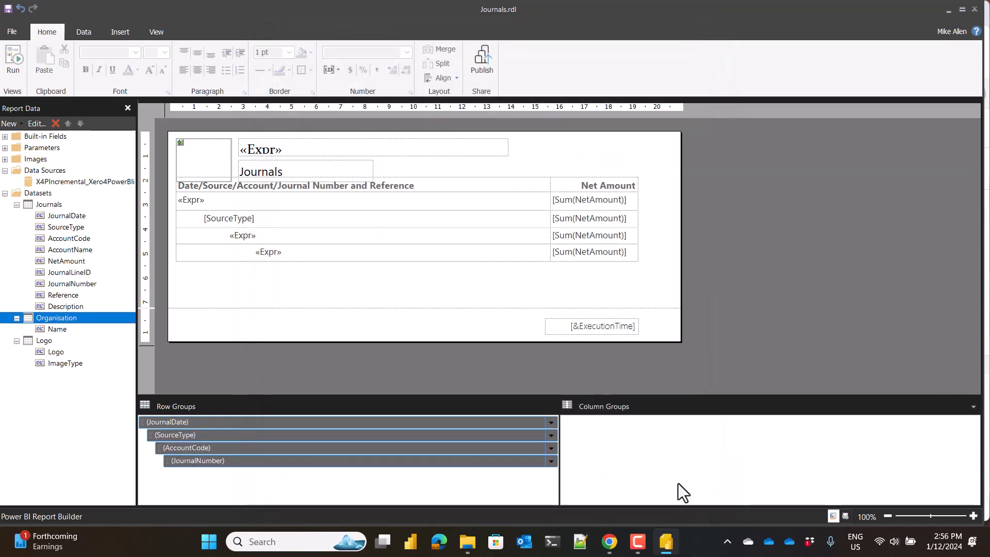
# Review the Logo dataset's query in its dataset properties and close them without changes.
pyautogui.click(41, 340)
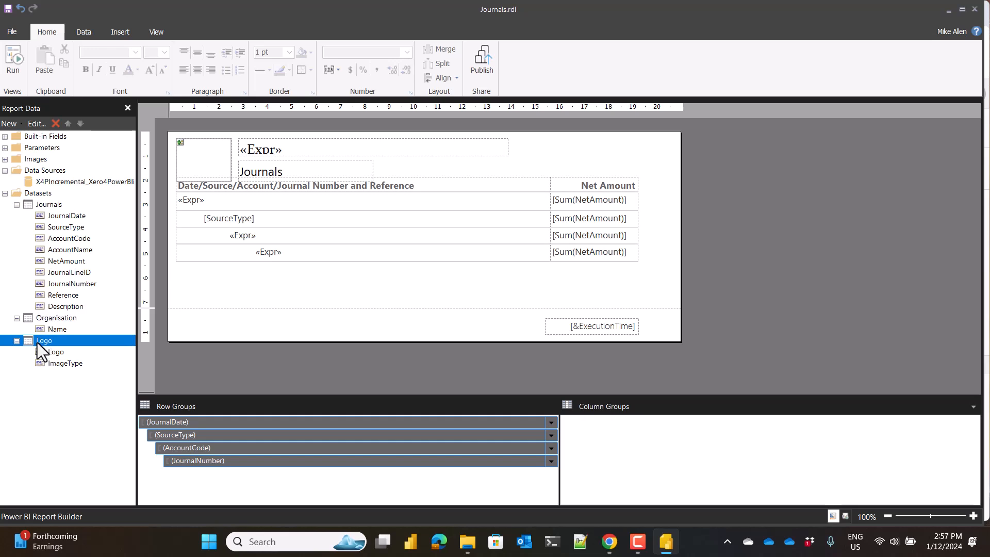
pyautogui.rightClick(38, 343)
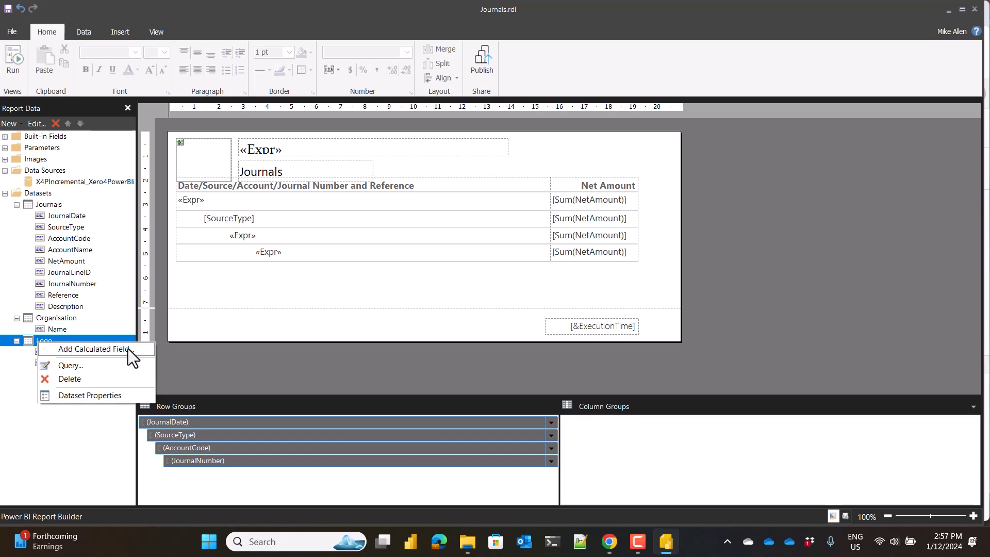
pyautogui.click(104, 397)
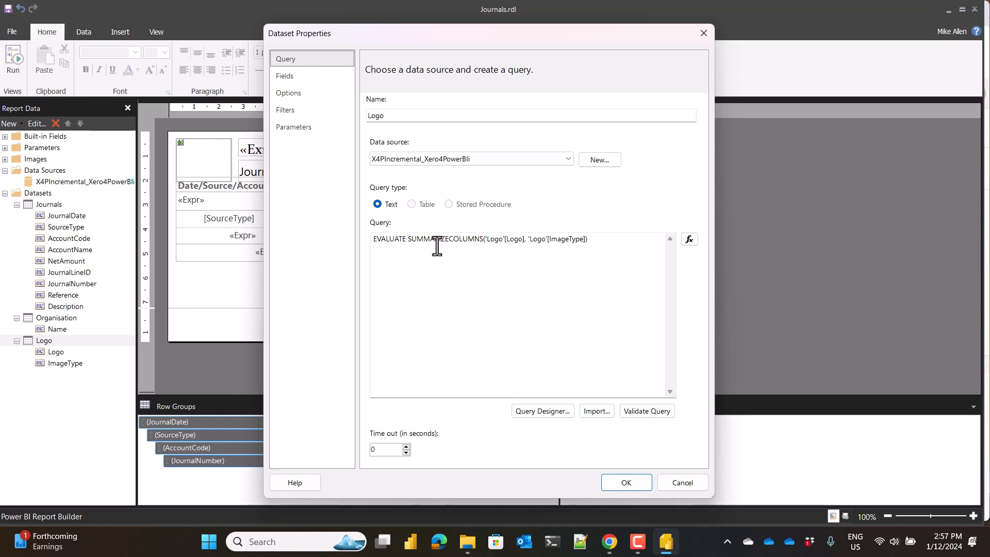
pyautogui.click(680, 482)
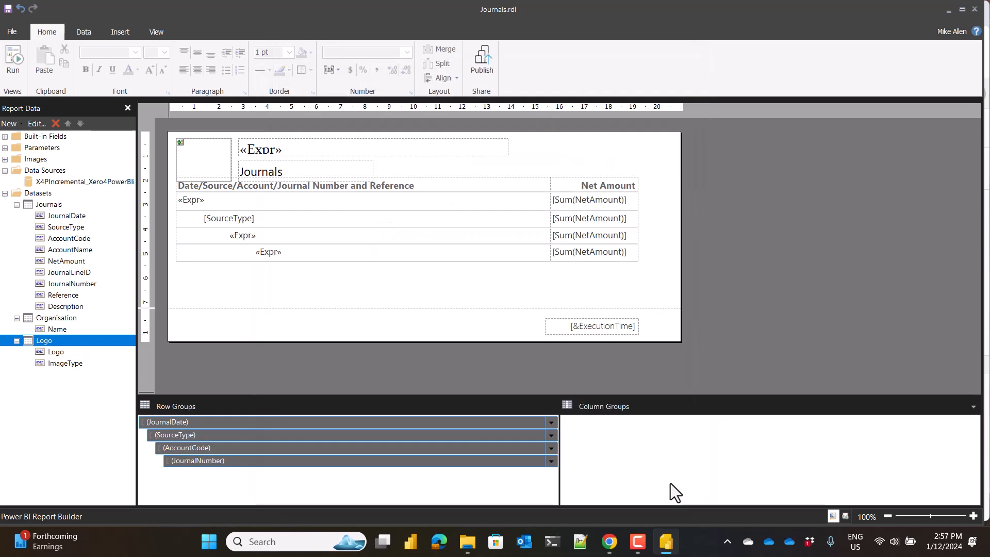
# Inspect the field and MIME type expressions in the header logo's image properties, discarding any changes.
pyautogui.click(211, 147)
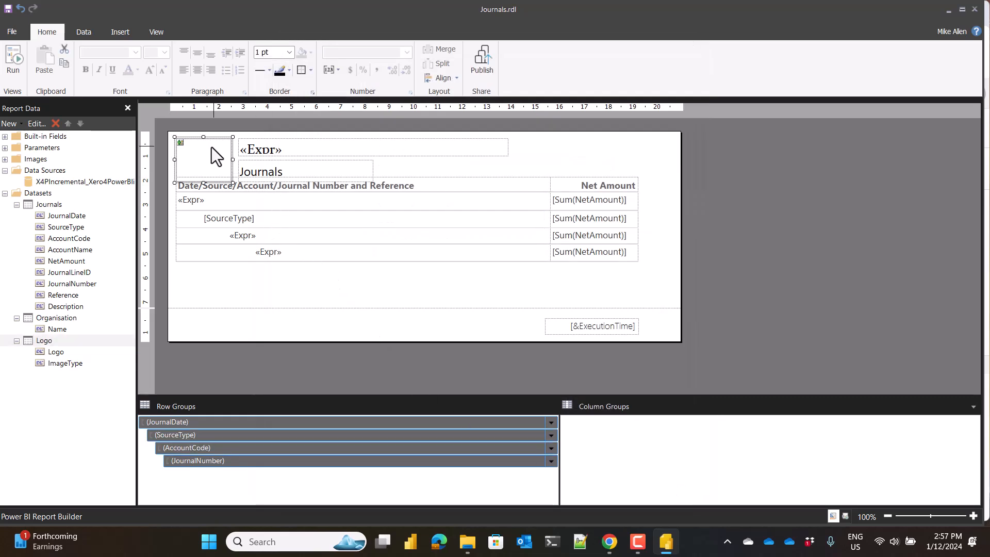
pyautogui.rightClick(211, 147)
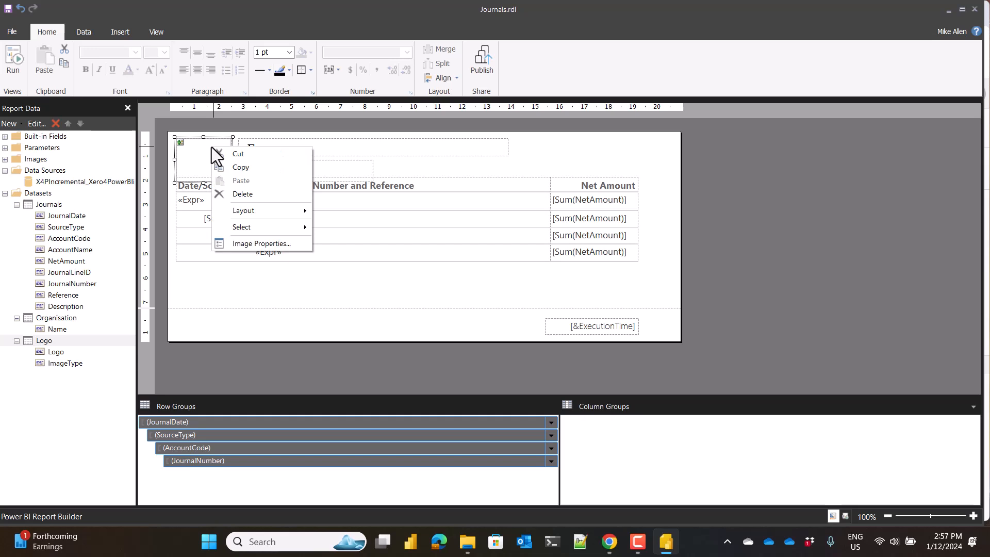
pyautogui.click(248, 244)
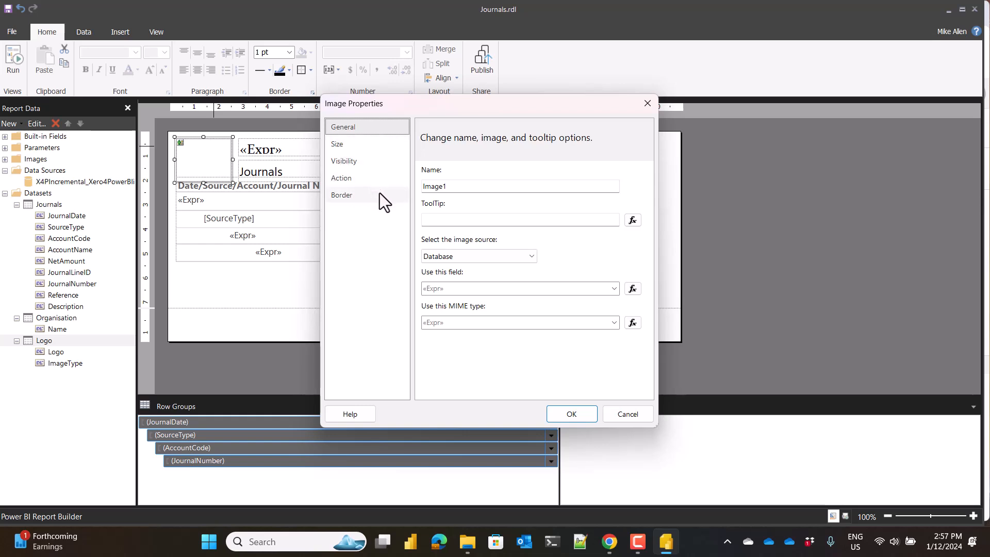
pyautogui.click(631, 289)
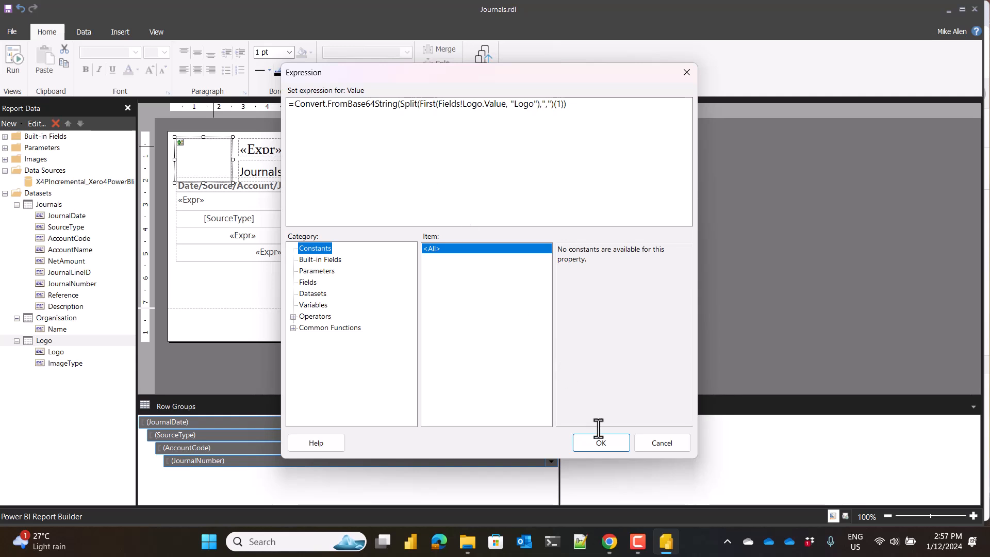
pyautogui.click(659, 444)
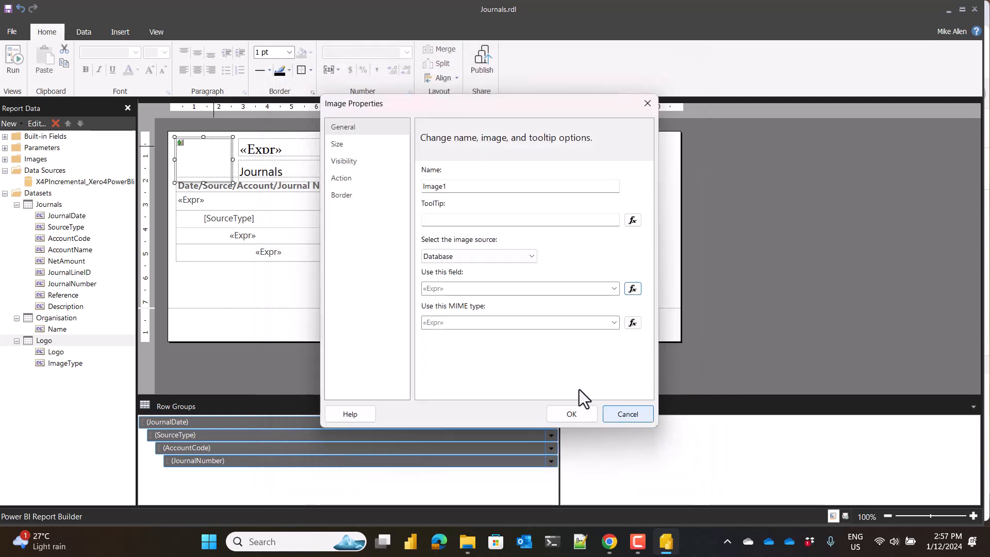
pyautogui.click(631, 323)
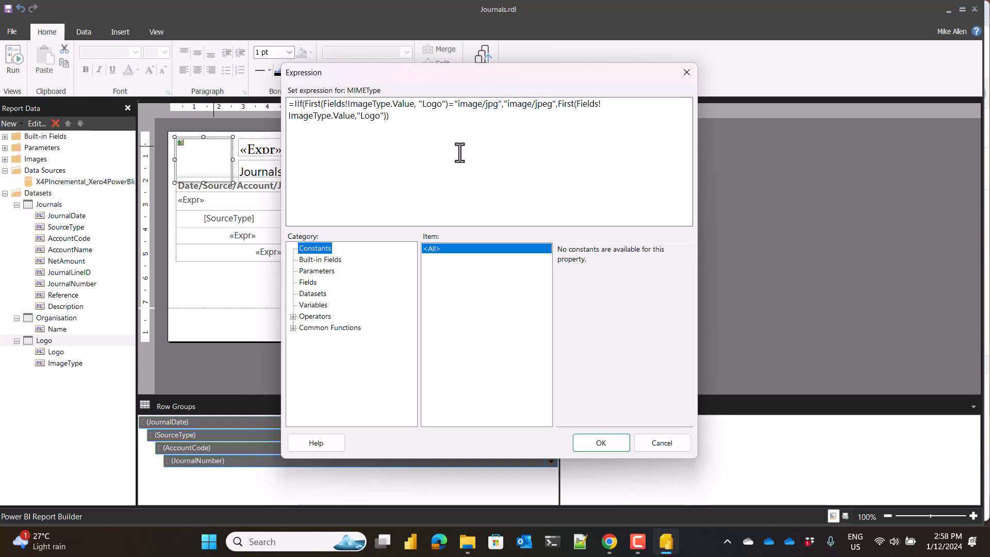
pyautogui.click(657, 446)
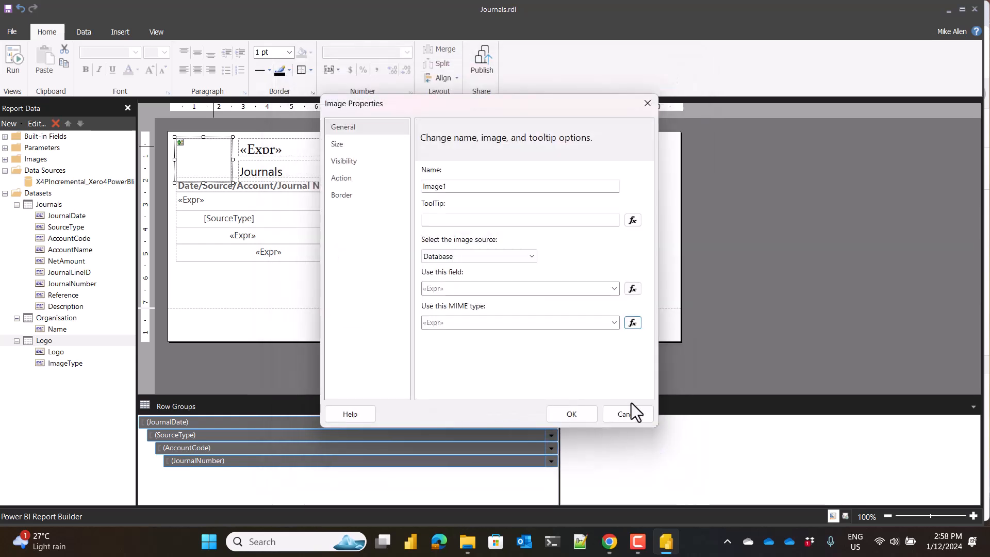
pyautogui.click(626, 414)
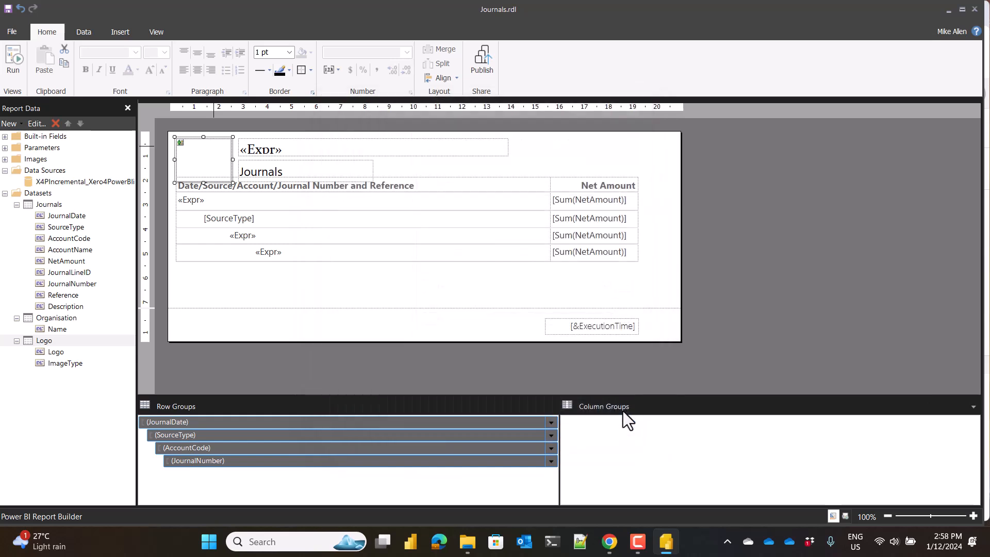
# Review the Journals dataset's query with its source type and journal date filters, and close the properties without changes.
pyautogui.rightClick(50, 203)
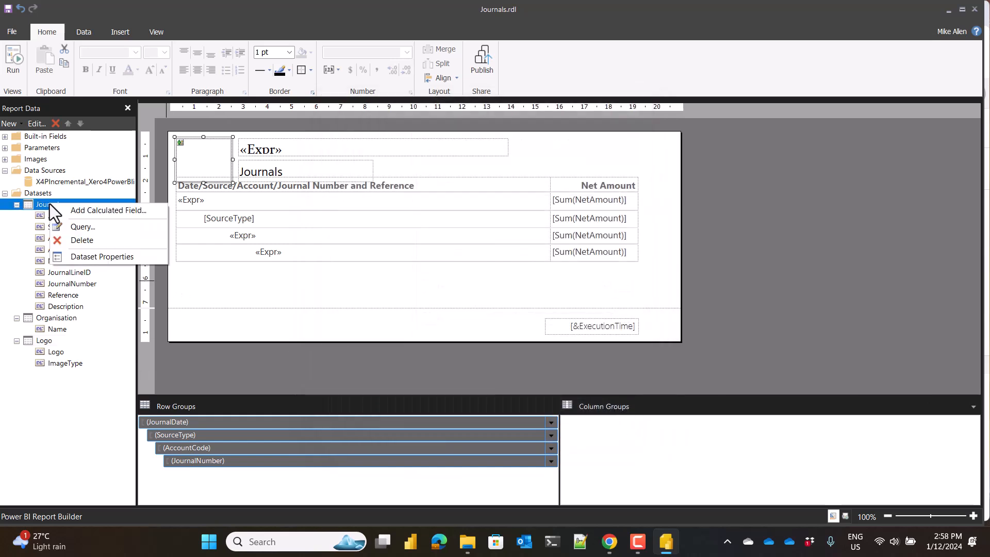
pyautogui.click(85, 260)
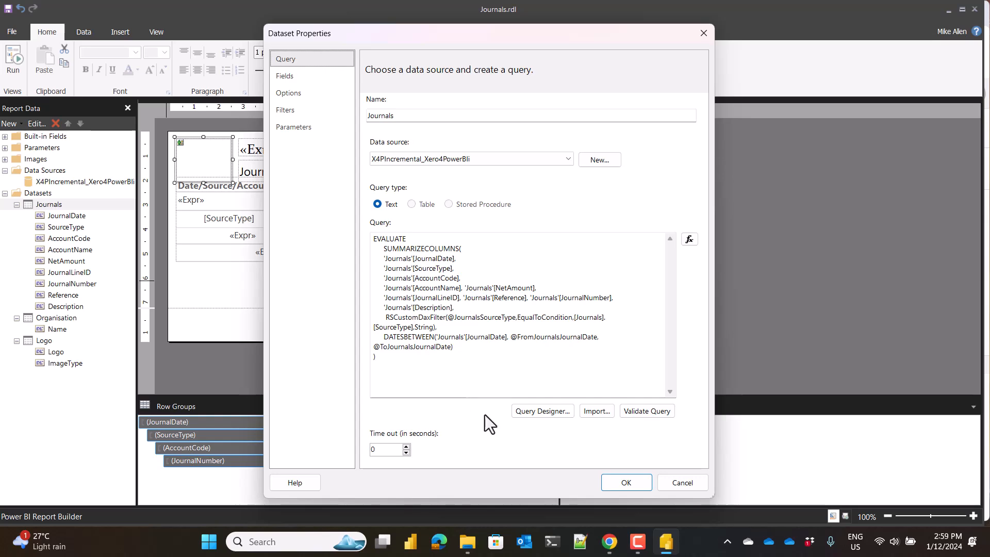
pyautogui.click(679, 481)
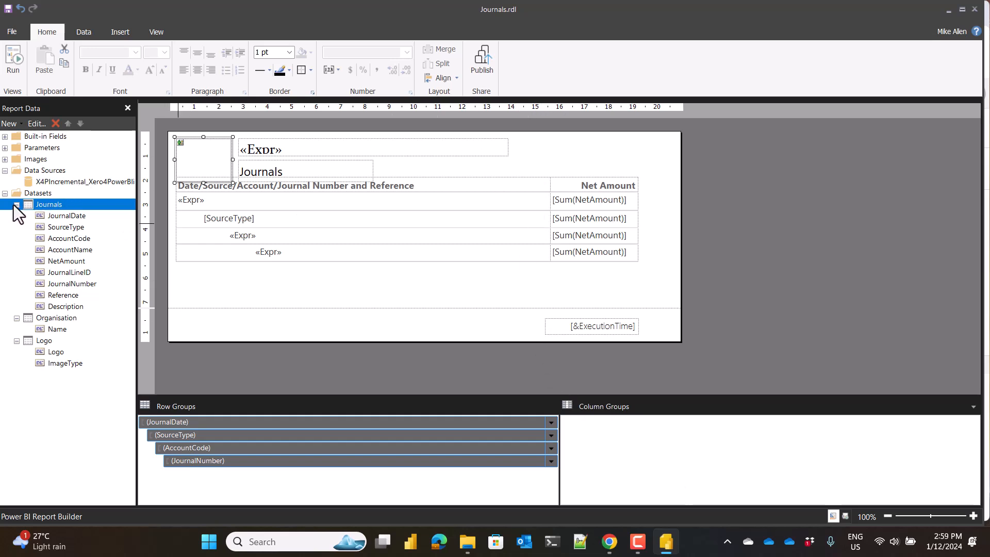
# Publish the report to the X4PIncremental workspace in Power BI Service under the file name JournalReport.
pyautogui.click(479, 67)
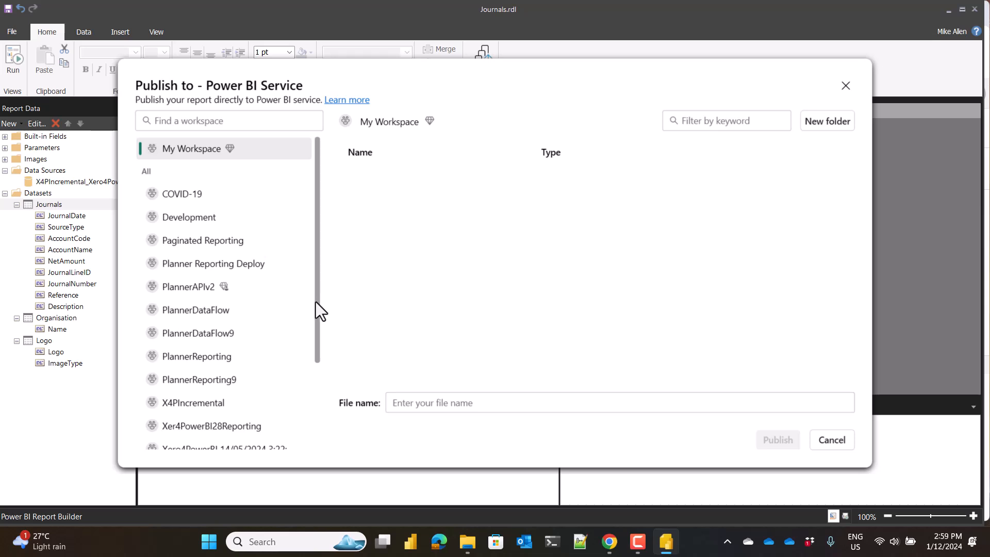
pyautogui.moveTo(313, 314); pyautogui.dragTo(269, 415)
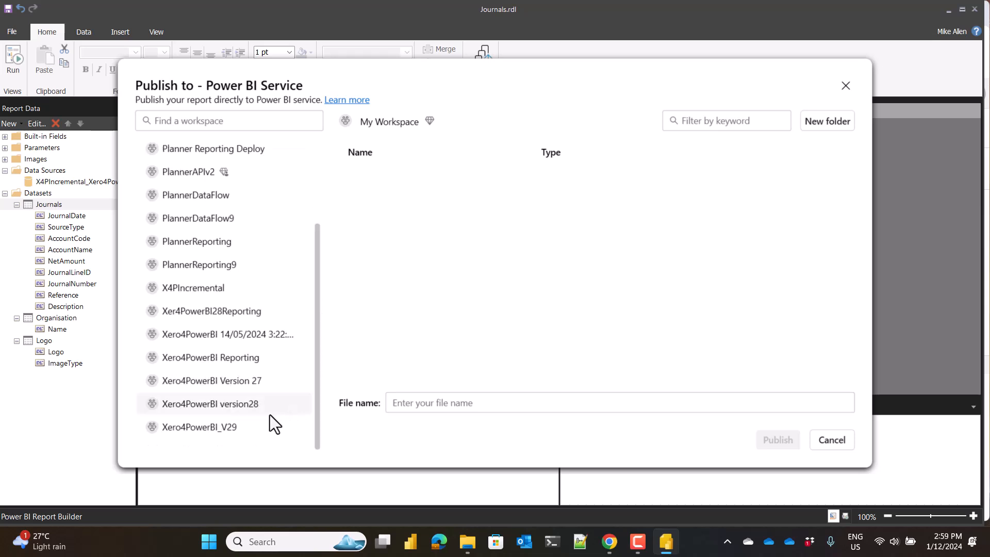
pyautogui.click(194, 287)
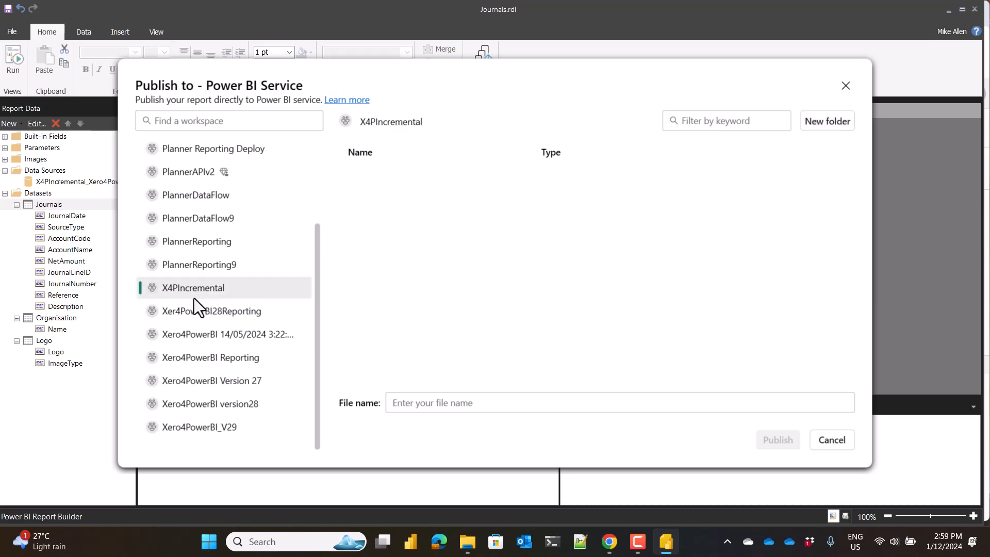
pyautogui.click(416, 404)
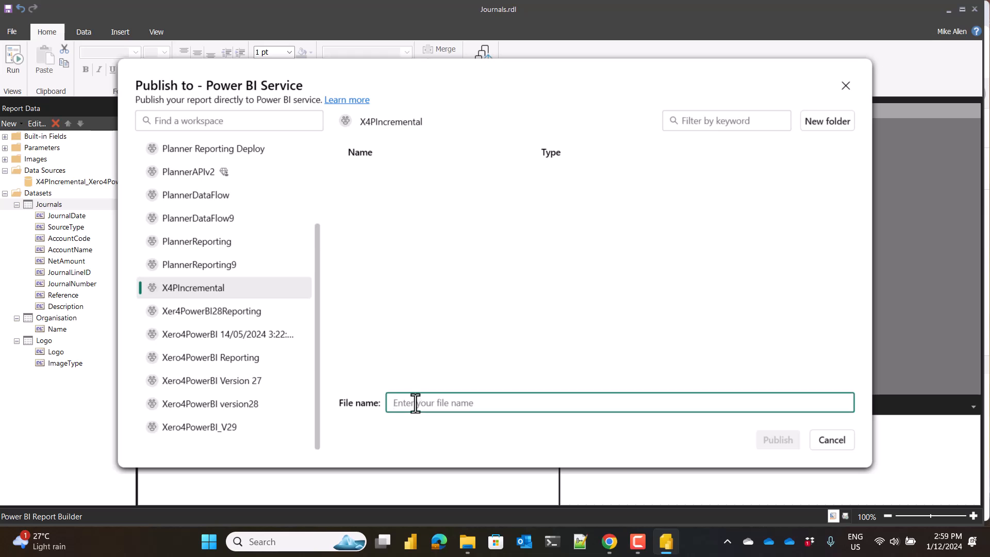
pyautogui.write('Journ')
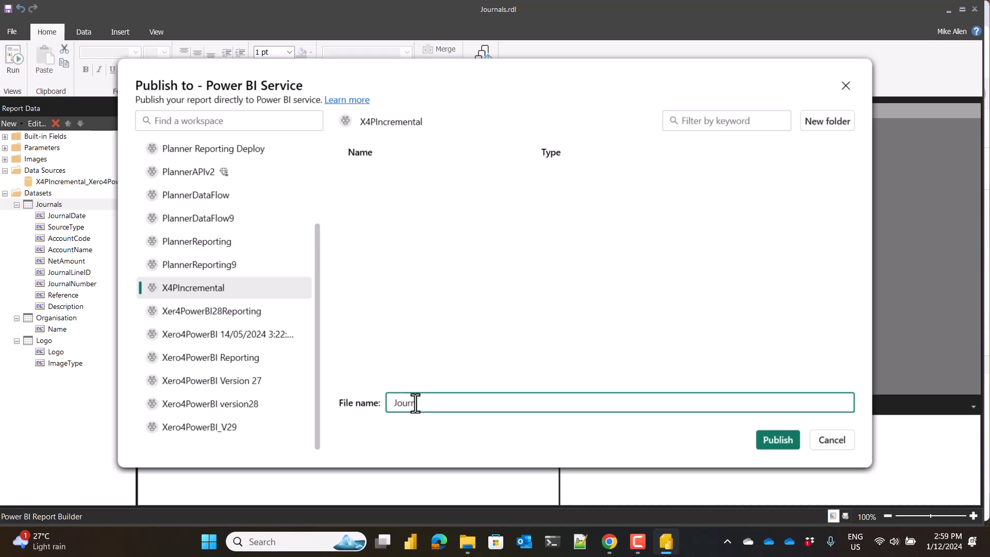
pyautogui.write('al')
pyautogui.write('ort')
pyautogui.click(772, 444)
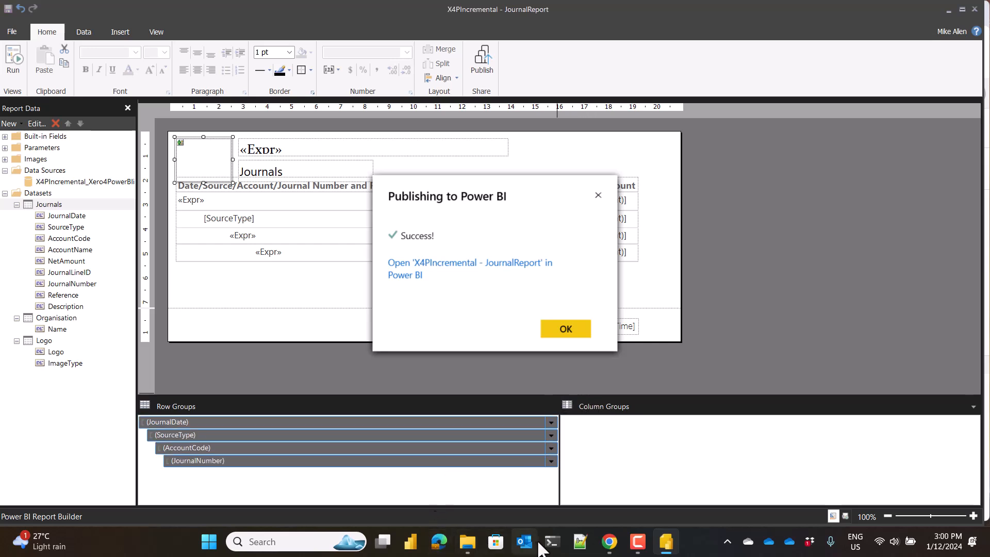
pyautogui.click(609, 541)
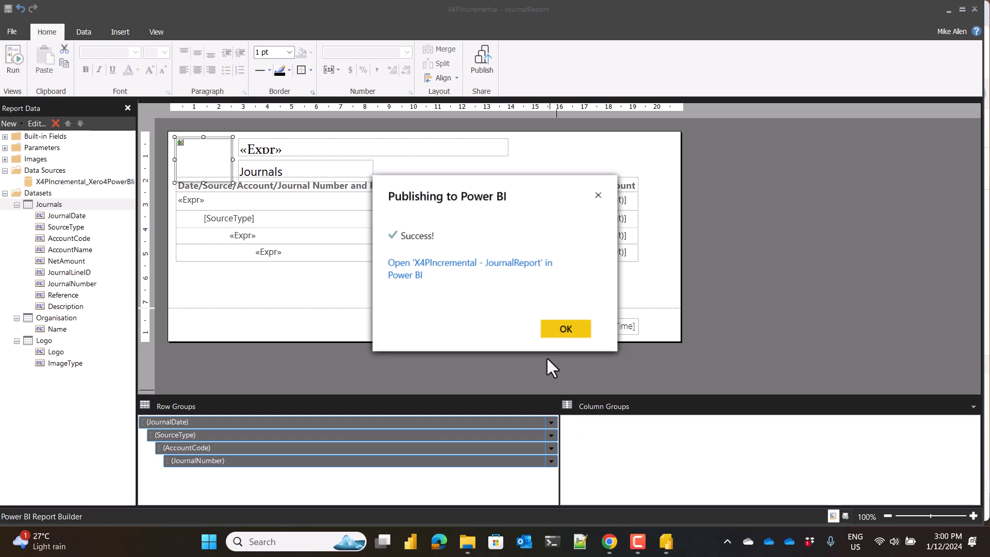
pyautogui.click(560, 332)
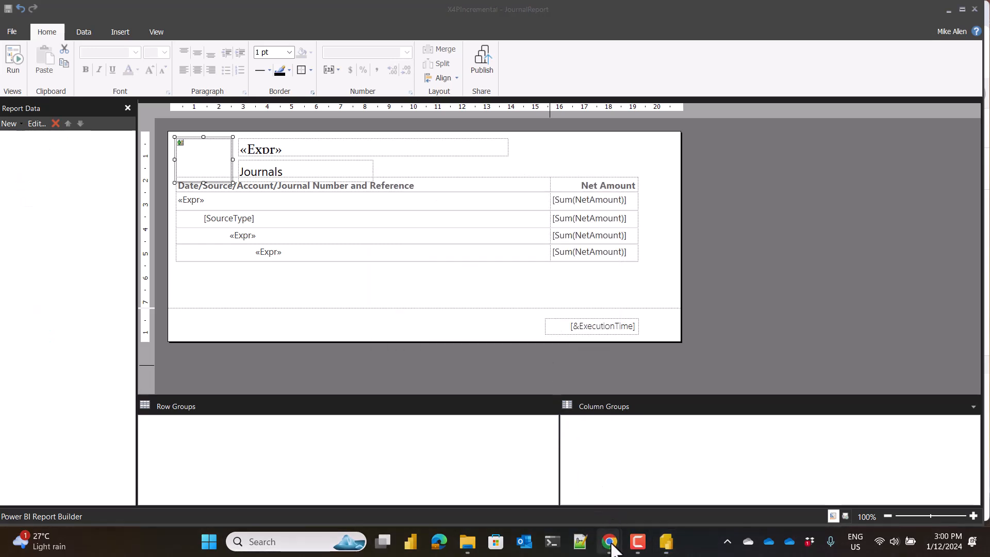
# Switch to Power BI in Chrome and open the JournalReport paginated report from the X4PIncremental workspace.
pyautogui.moveTo(611, 549)
pyautogui.click(634, 494)
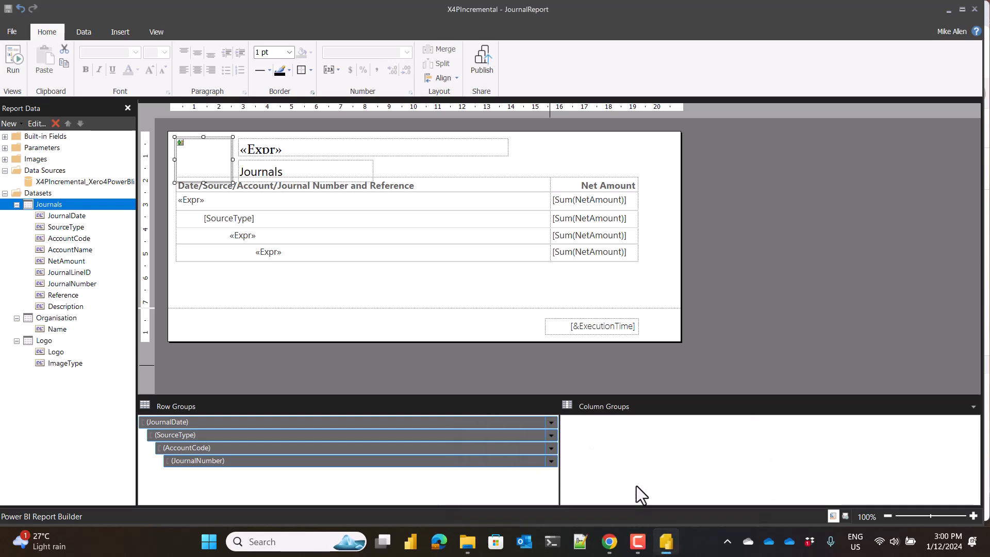
pyautogui.click(639, 510)
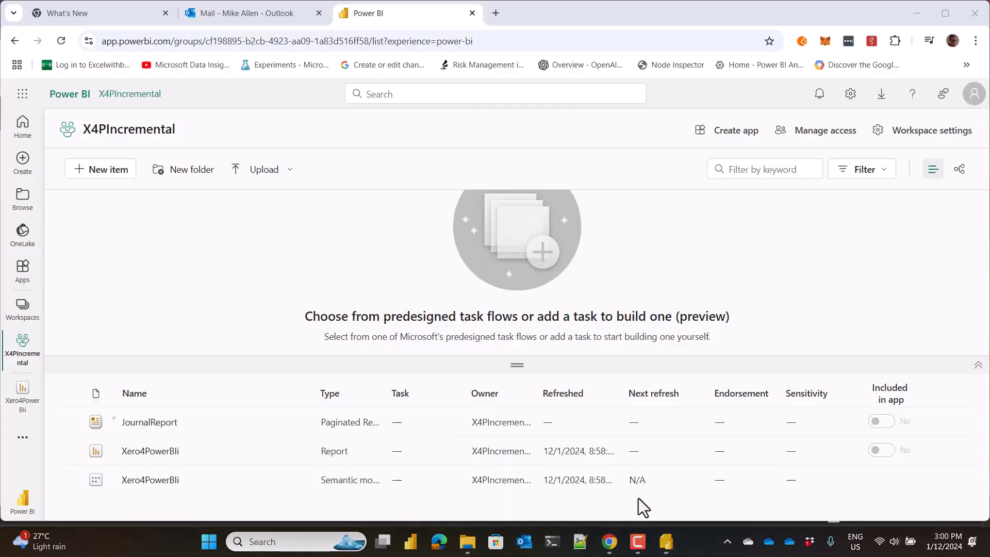
pyautogui.click(147, 423)
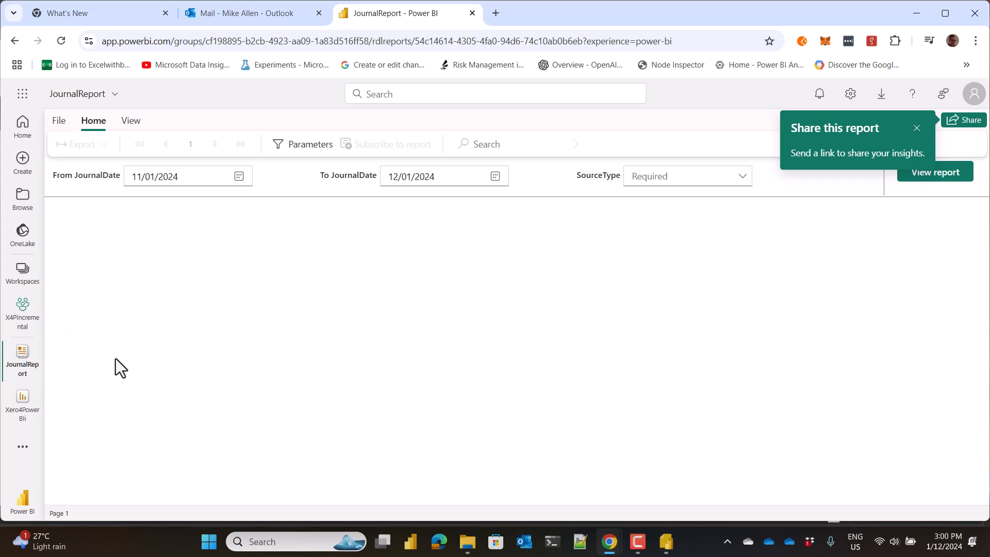
# Set the report's From JournalDate parameter to 10/01/2024.
pyautogui.click(239, 176)
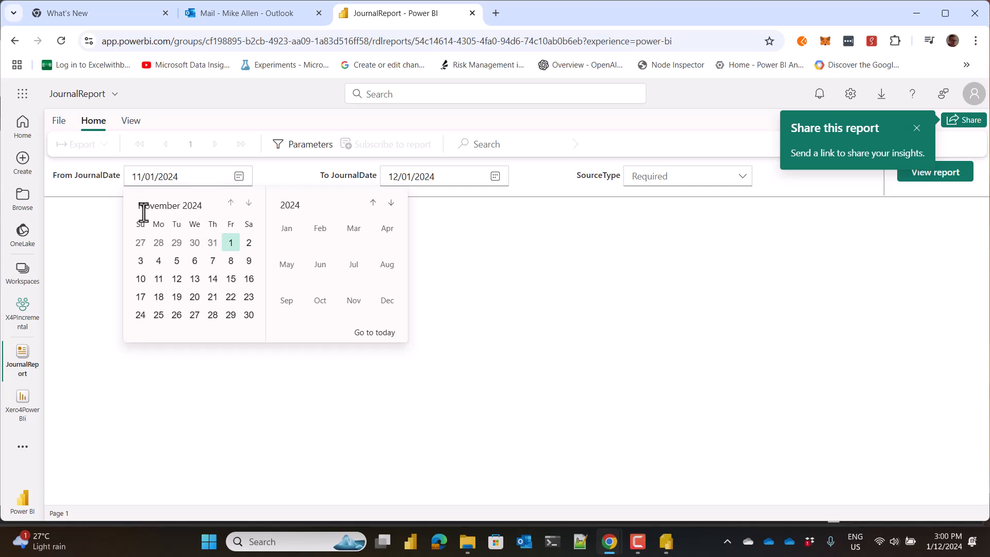
pyautogui.click(231, 203)
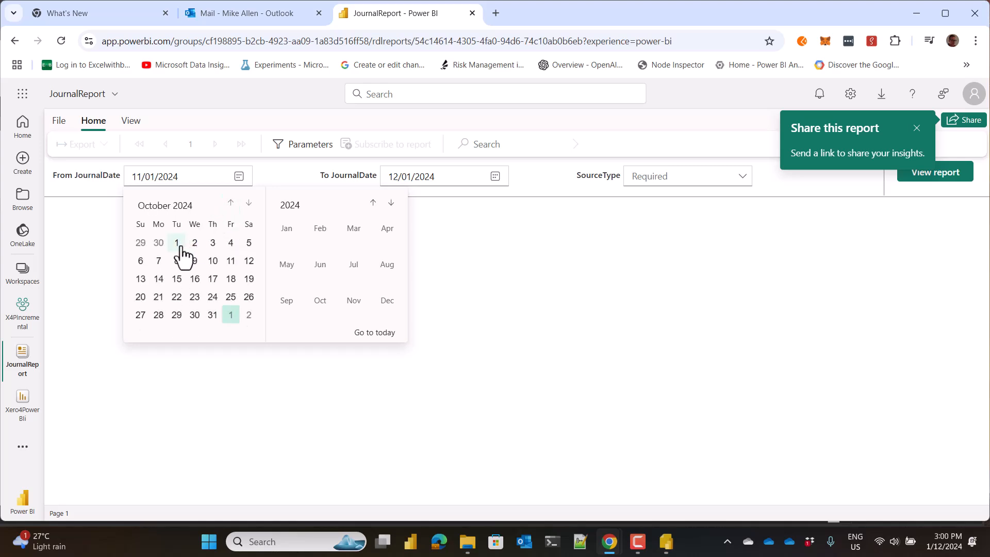
pyautogui.click(178, 242)
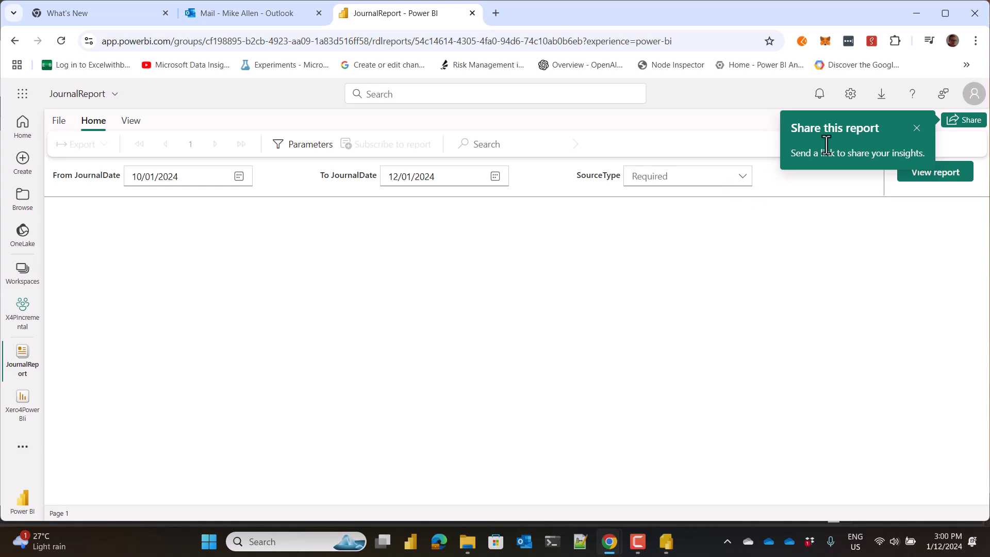
# Select all source types for the SourceType parameter and run the report.
pyautogui.click(743, 181)
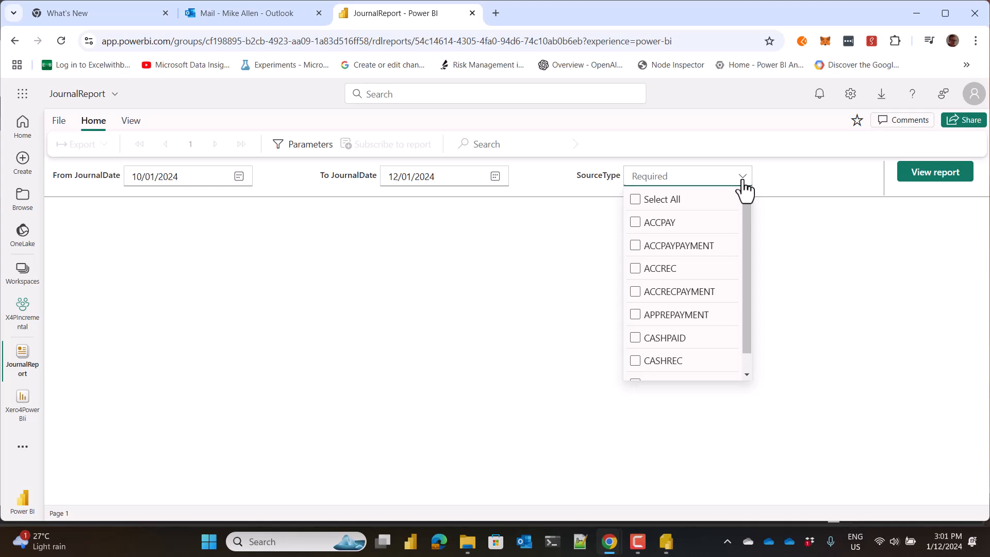
pyautogui.click(635, 201)
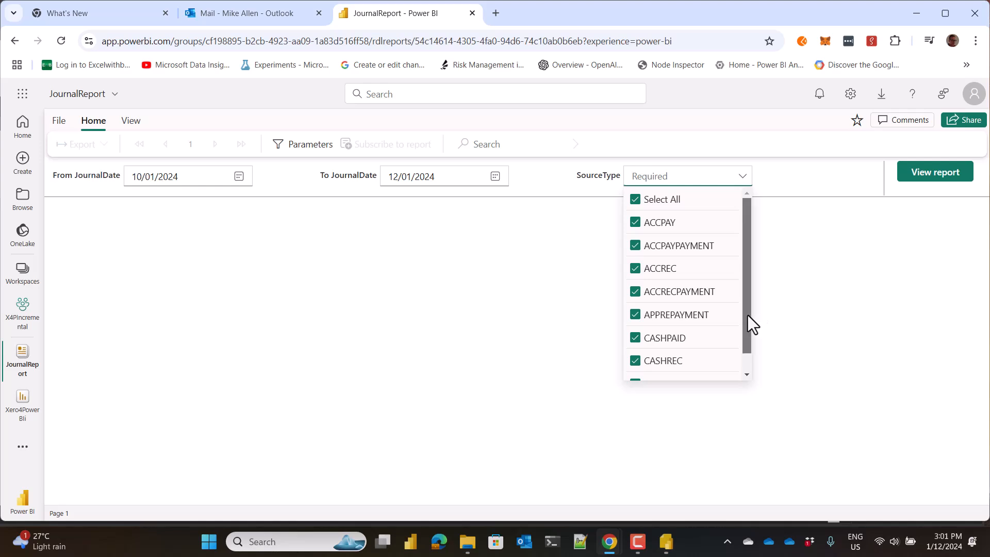
pyautogui.moveTo(747, 315); pyautogui.dragTo(743, 348)
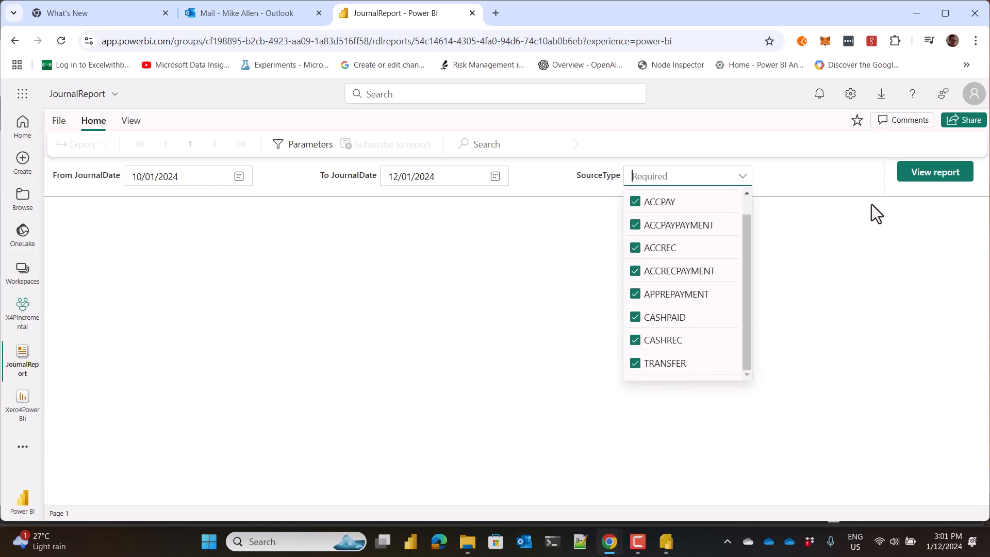
pyautogui.click(941, 176)
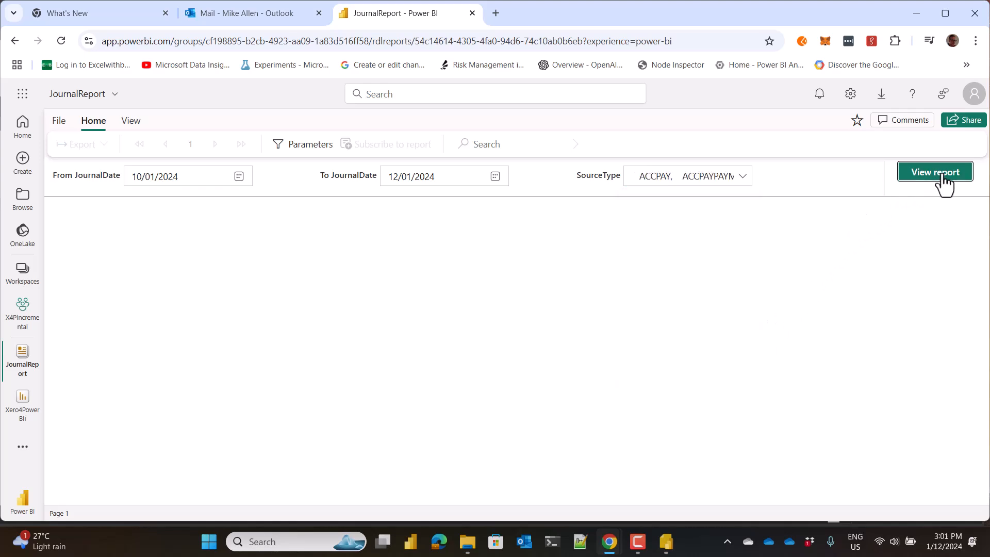
pyautogui.click(942, 176)
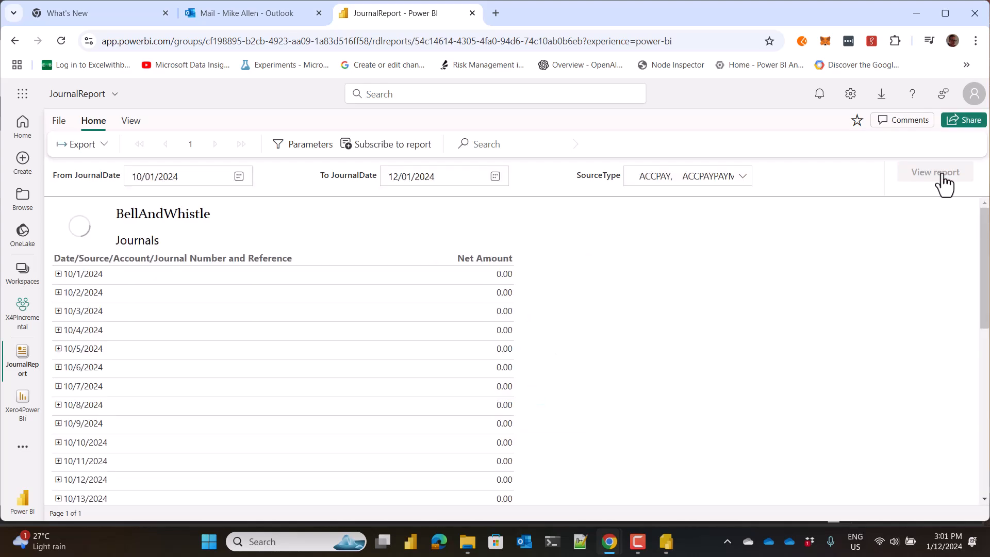
# Expand 10/1/2024 and ACCRECPAYMENT down to the journals of 090 Bell And Whistle Bank Account and 610 Accounts Receivable.
pyautogui.click(59, 274)
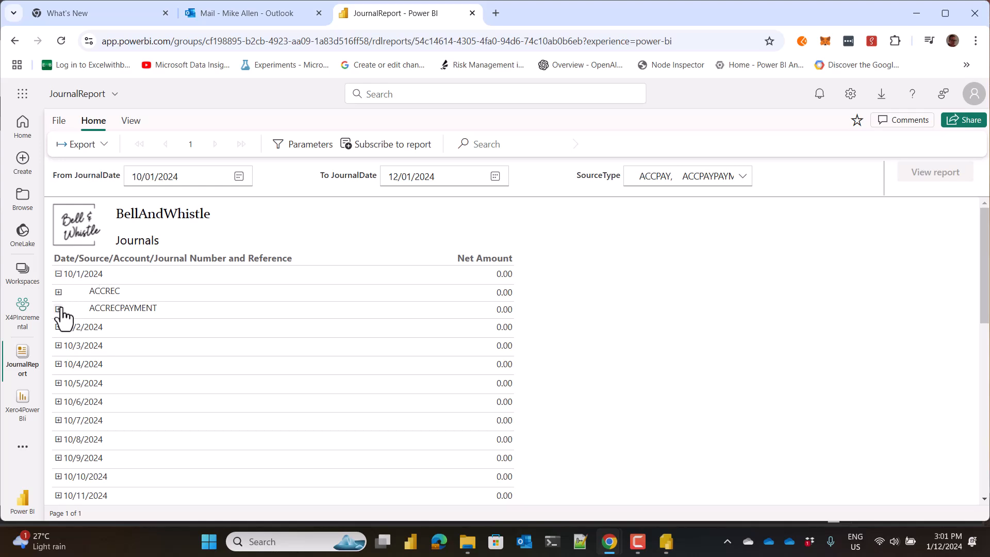
pyautogui.click(58, 310)
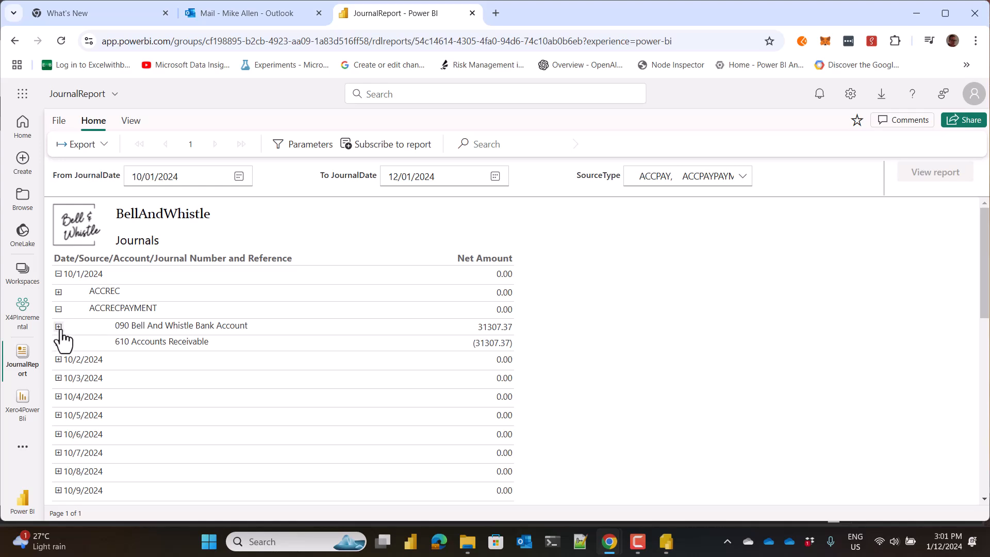
pyautogui.click(58, 326)
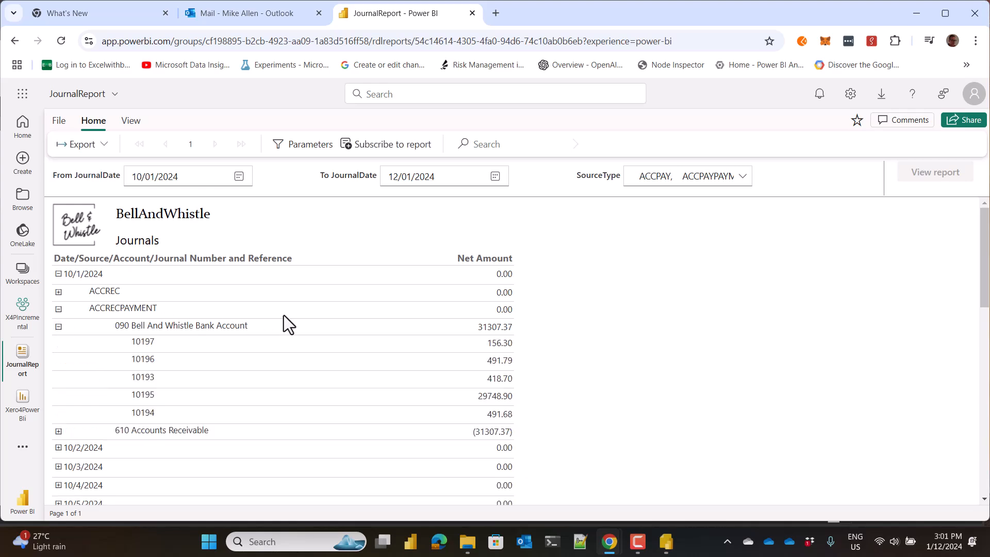
pyautogui.scroll(-1, 286, 312)
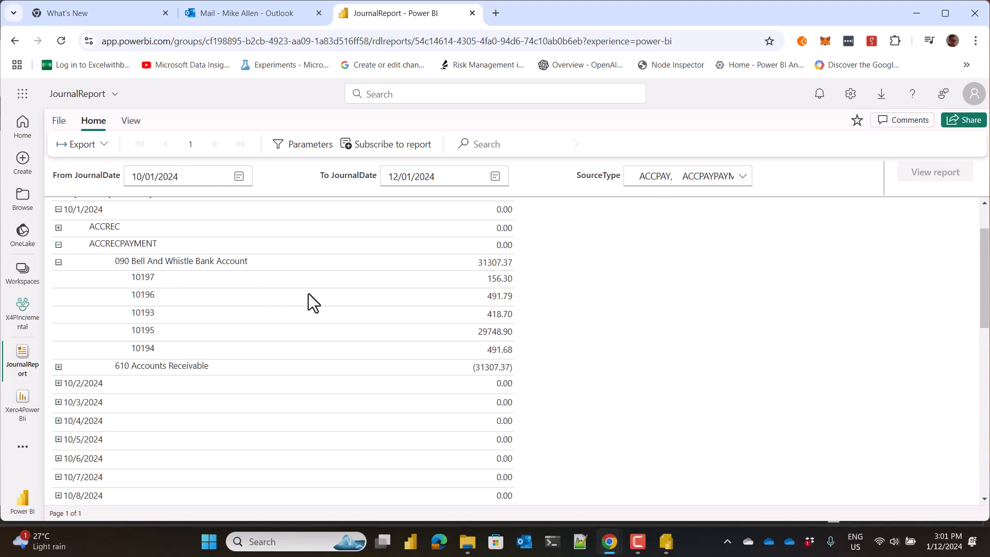
pyautogui.click(59, 368)
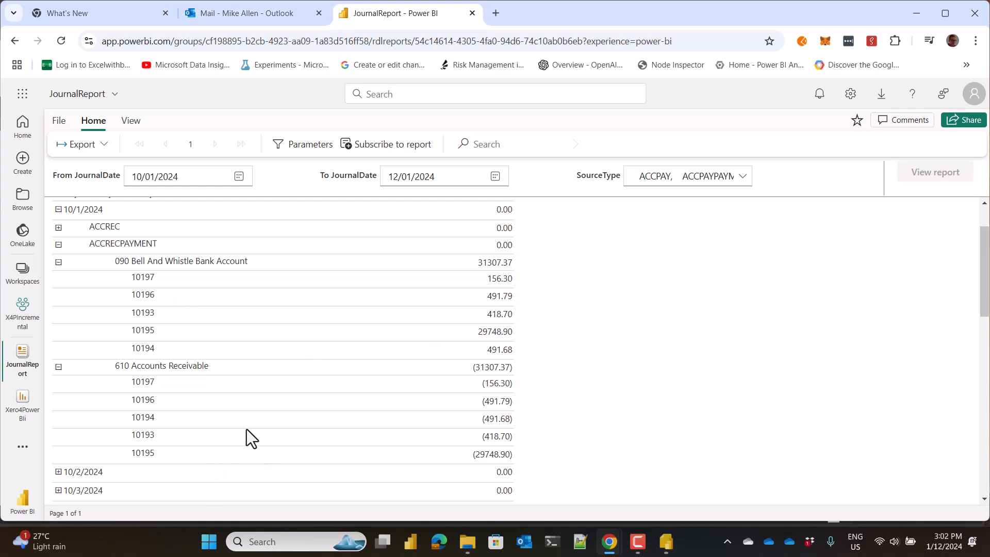
# Switch to Power BI Report Builder to view the JournalReport design, and return to the report in Chrome.
pyautogui.moveTo(662, 553)
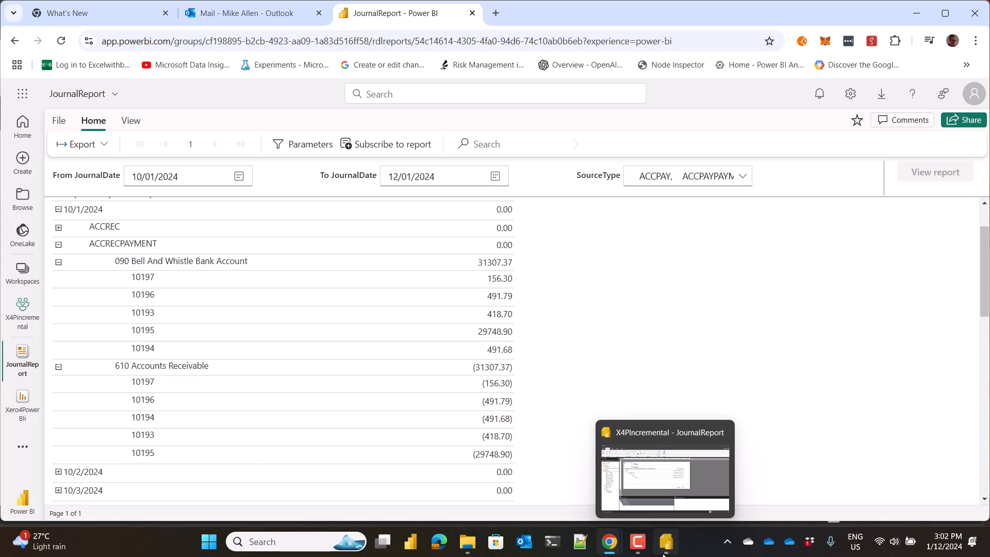
pyautogui.moveTo(655, 439)
pyautogui.click(663, 480)
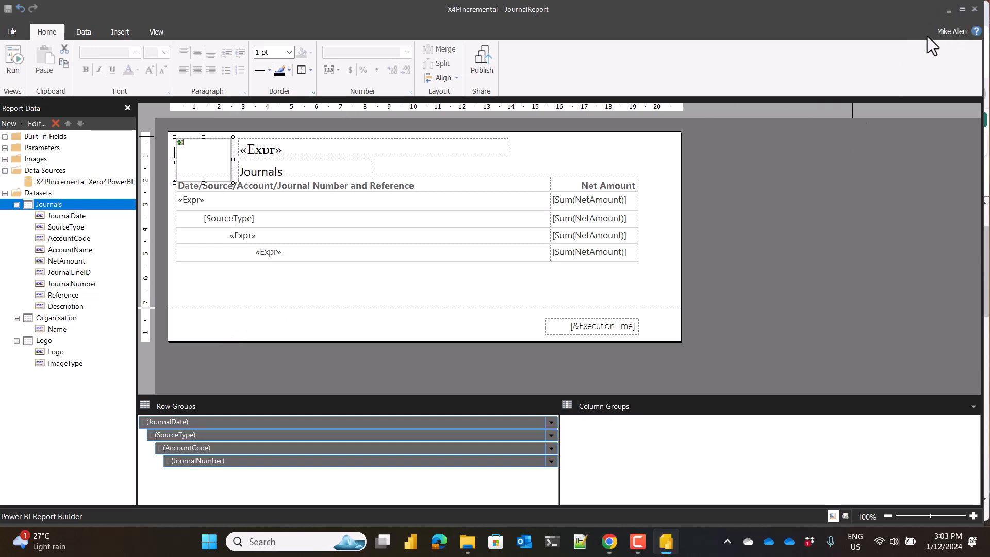
pyautogui.click(947, 10)
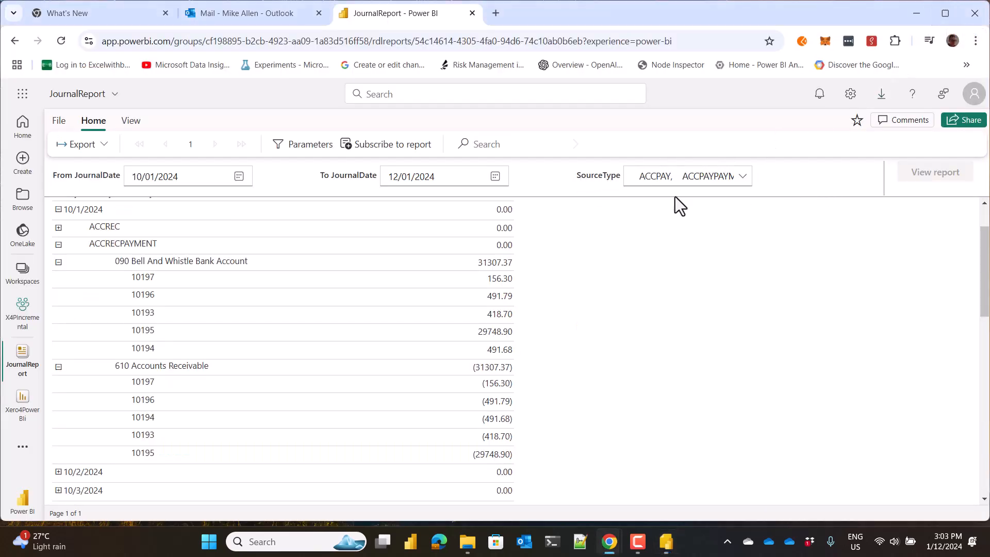
# Open the available export formats for the published JournalReport.
pyautogui.click(99, 147)
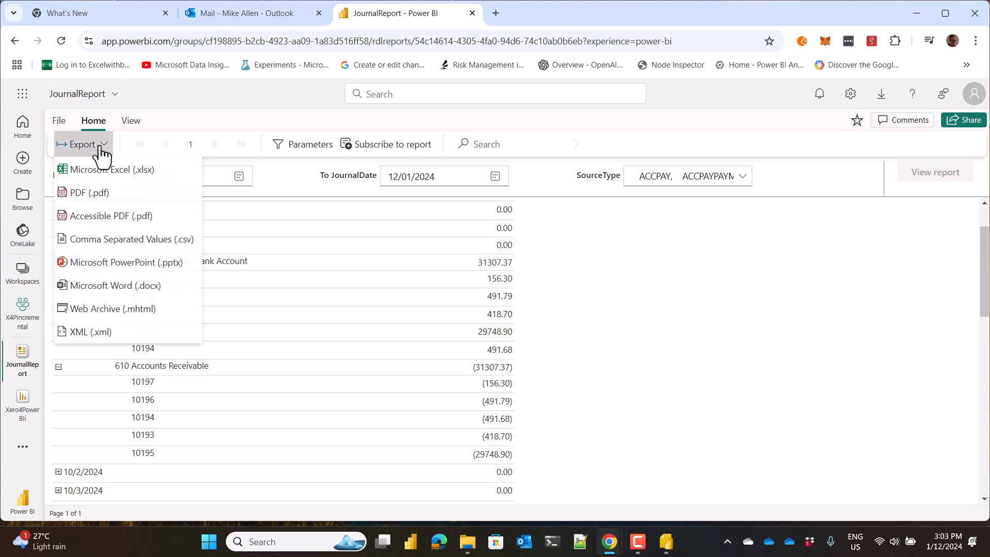